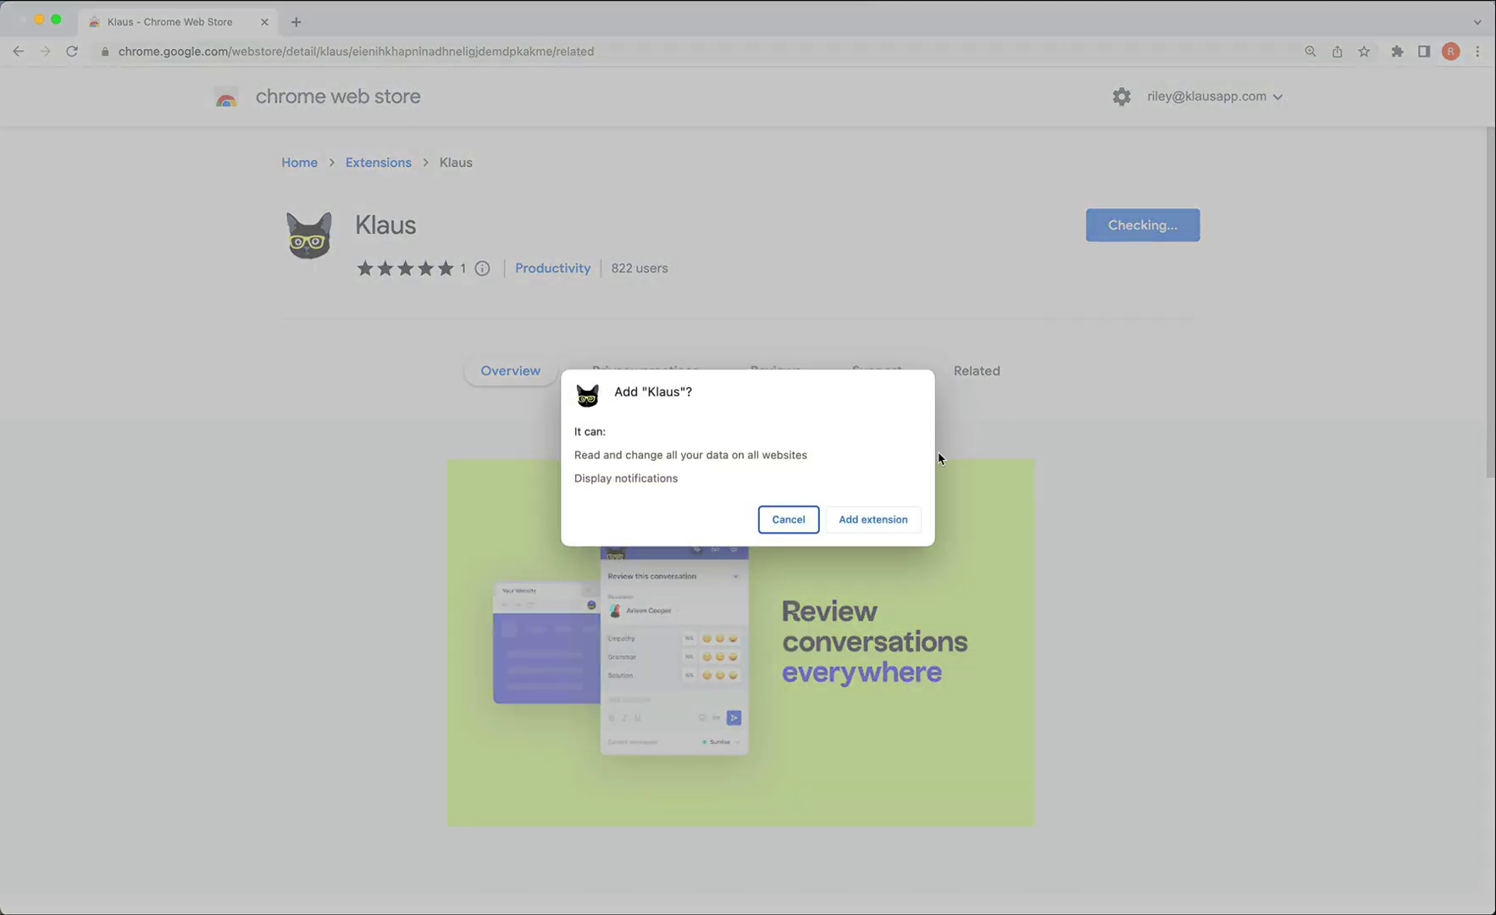
# Confirm adding the Klaus extension to Chrome.
pyautogui.click(877, 521)
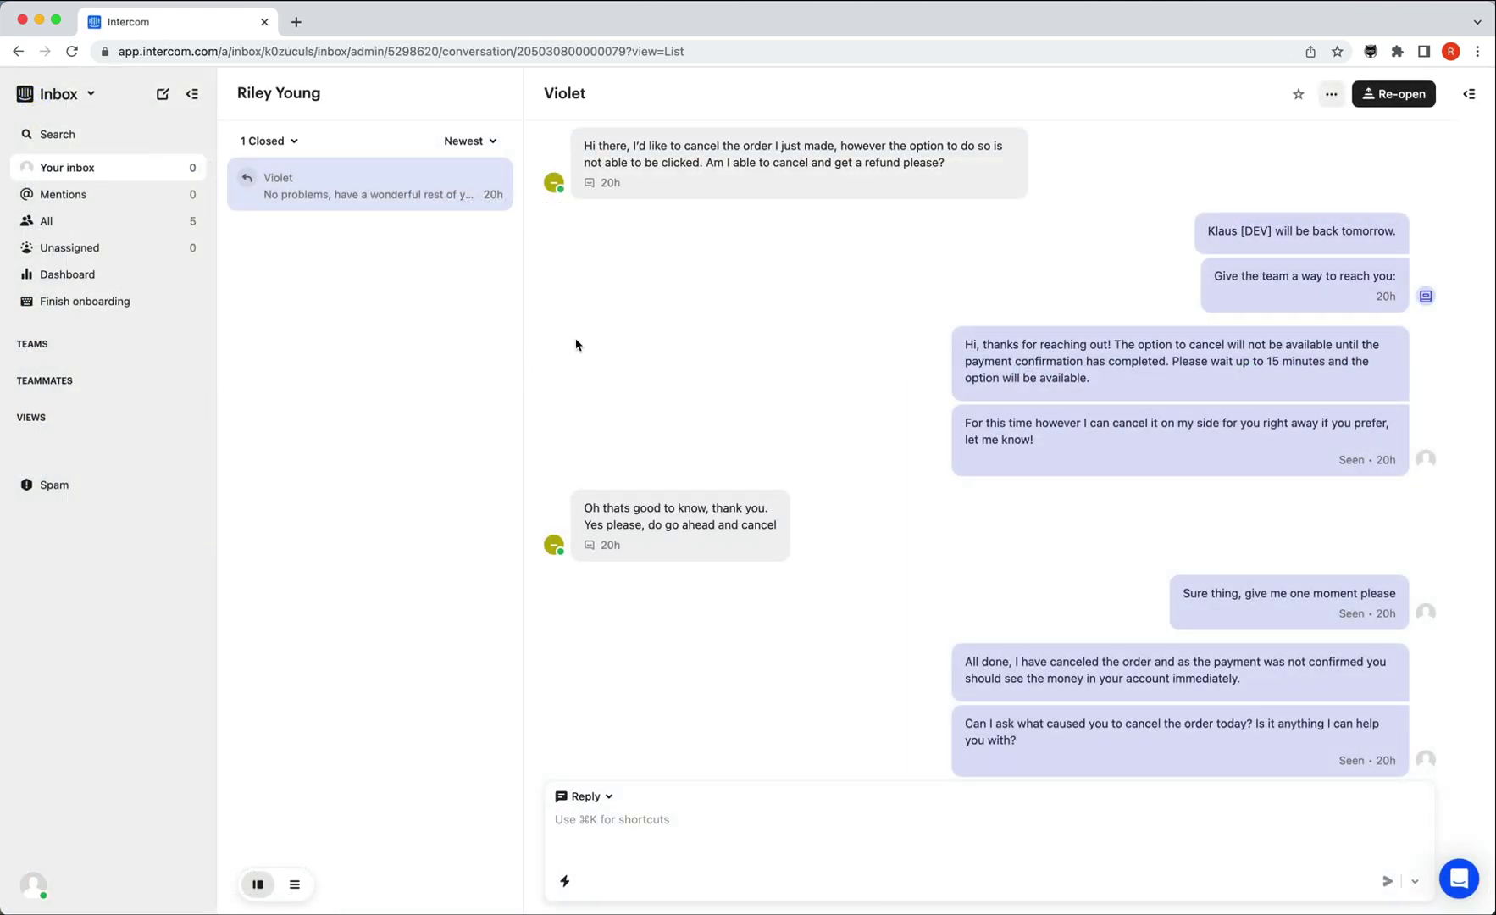
# Open the Klaus review panel on the cancellation conversation and drag it to the left.
pyautogui.click(1372, 51)
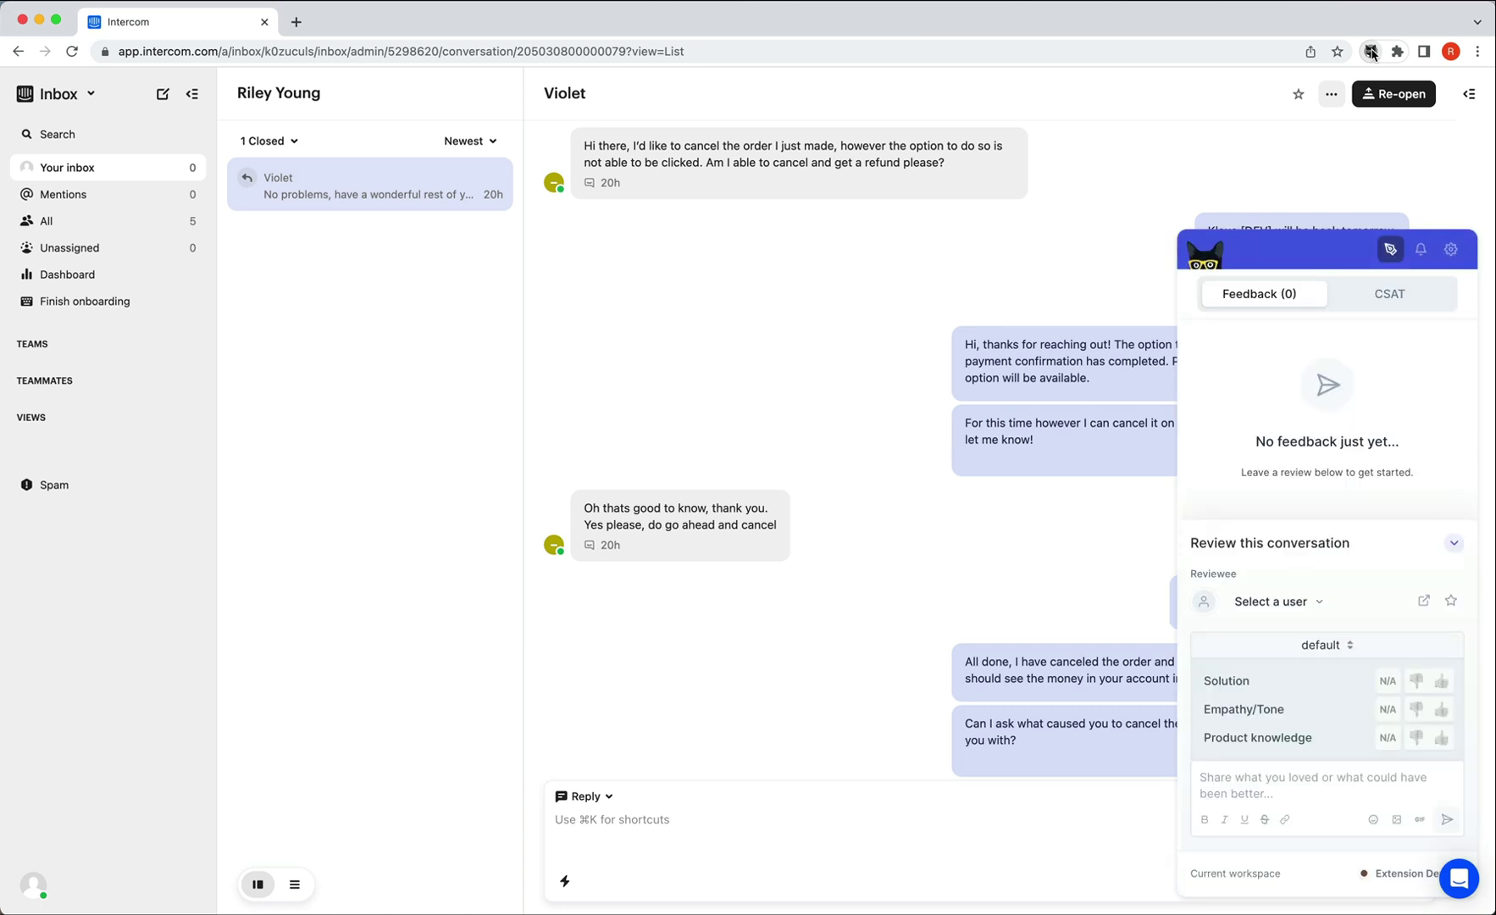
pyautogui.moveTo(1273, 222); pyautogui.dragTo(147, 302)
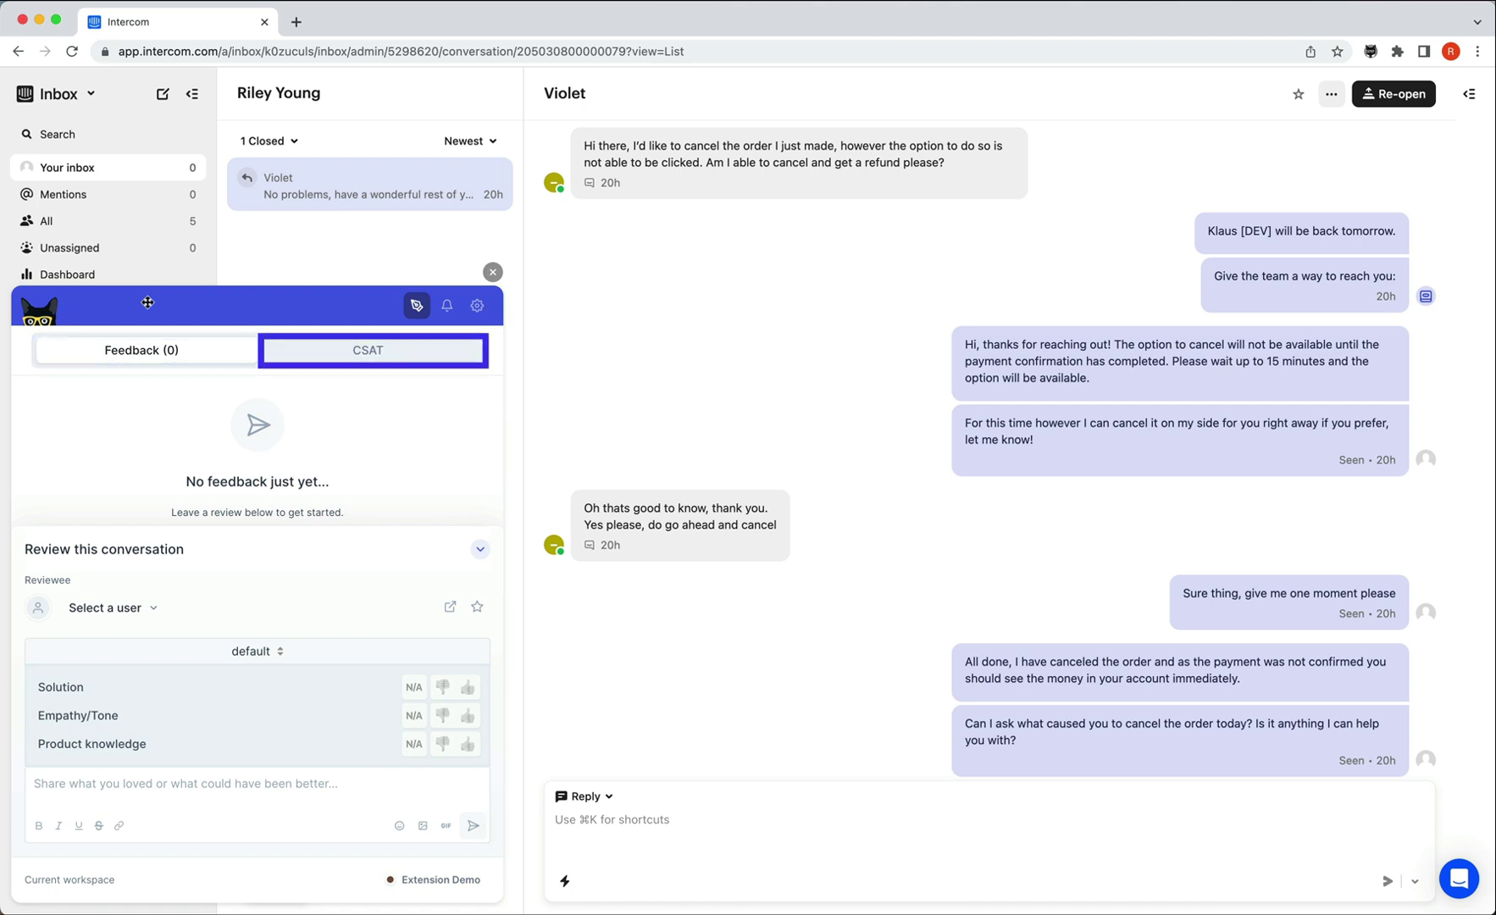
# Select the agent as reviewee and give Solution, Empathy/Tone and Product knowledge thumbs-up.
pyautogui.click(152, 611)
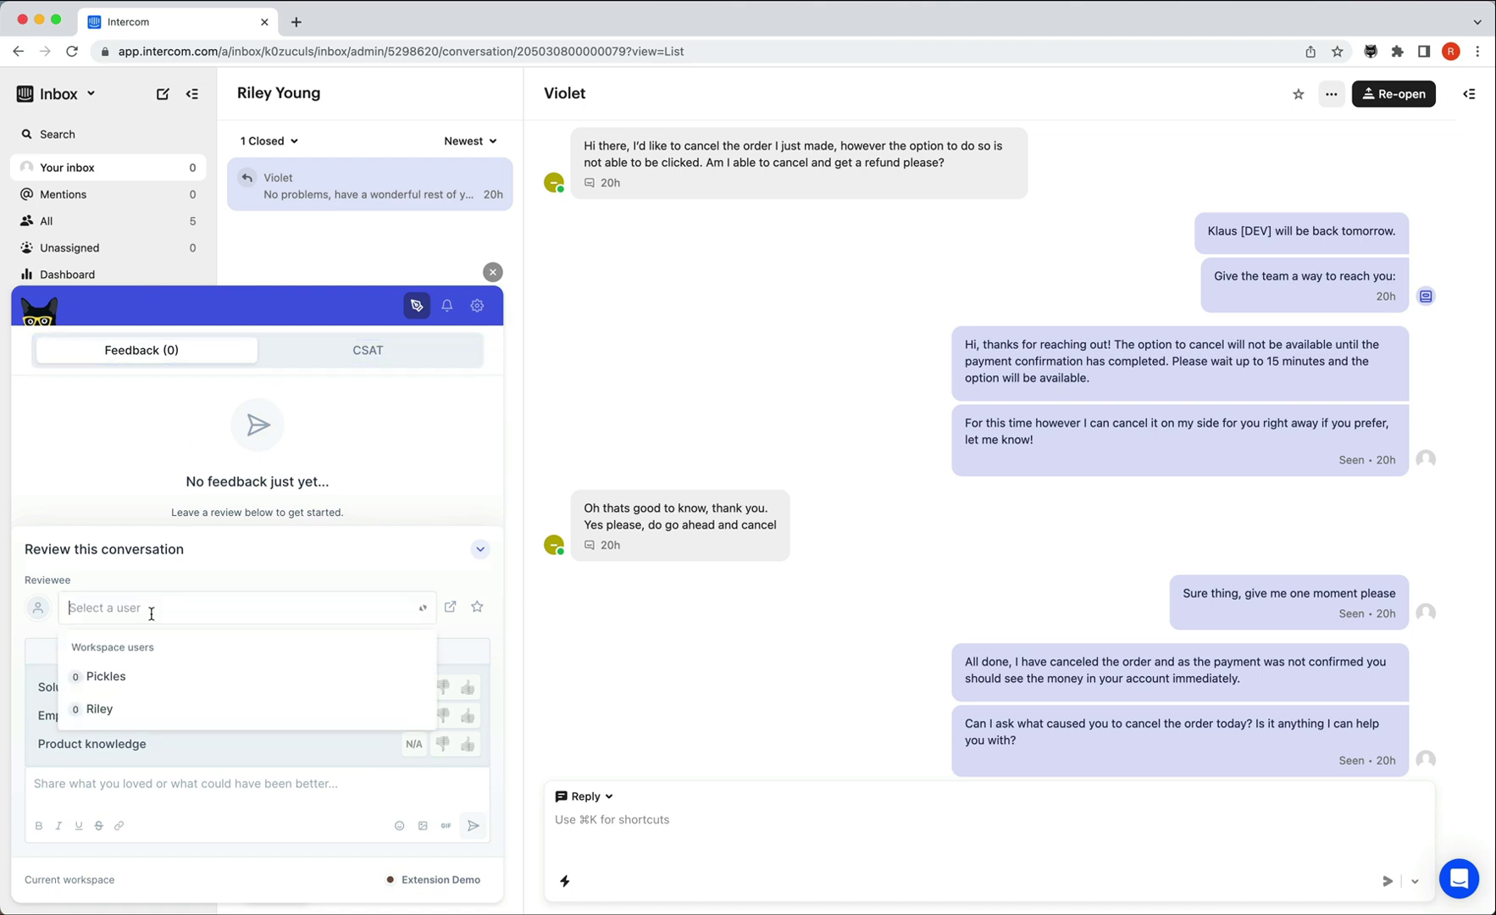
pyautogui.click(156, 675)
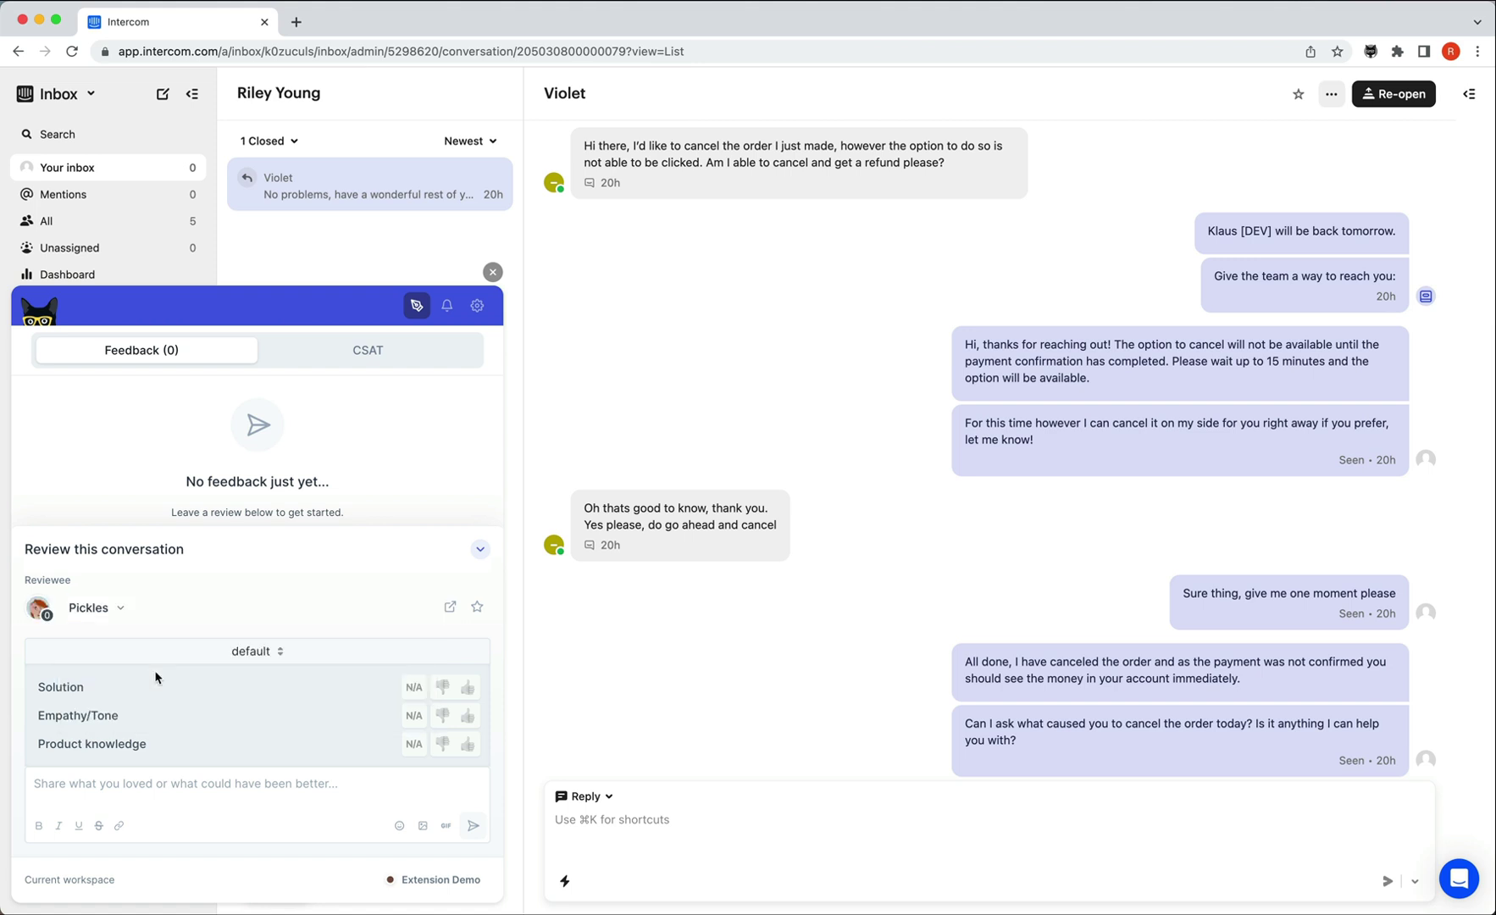
pyautogui.click(471, 688)
pyautogui.click(468, 716)
pyautogui.click(468, 744)
# Comment 'You did a great job in making this effortless for the customer, great work!' and submit.
pyautogui.click(419, 782)
pyautogui.write('You did a great job in makin')
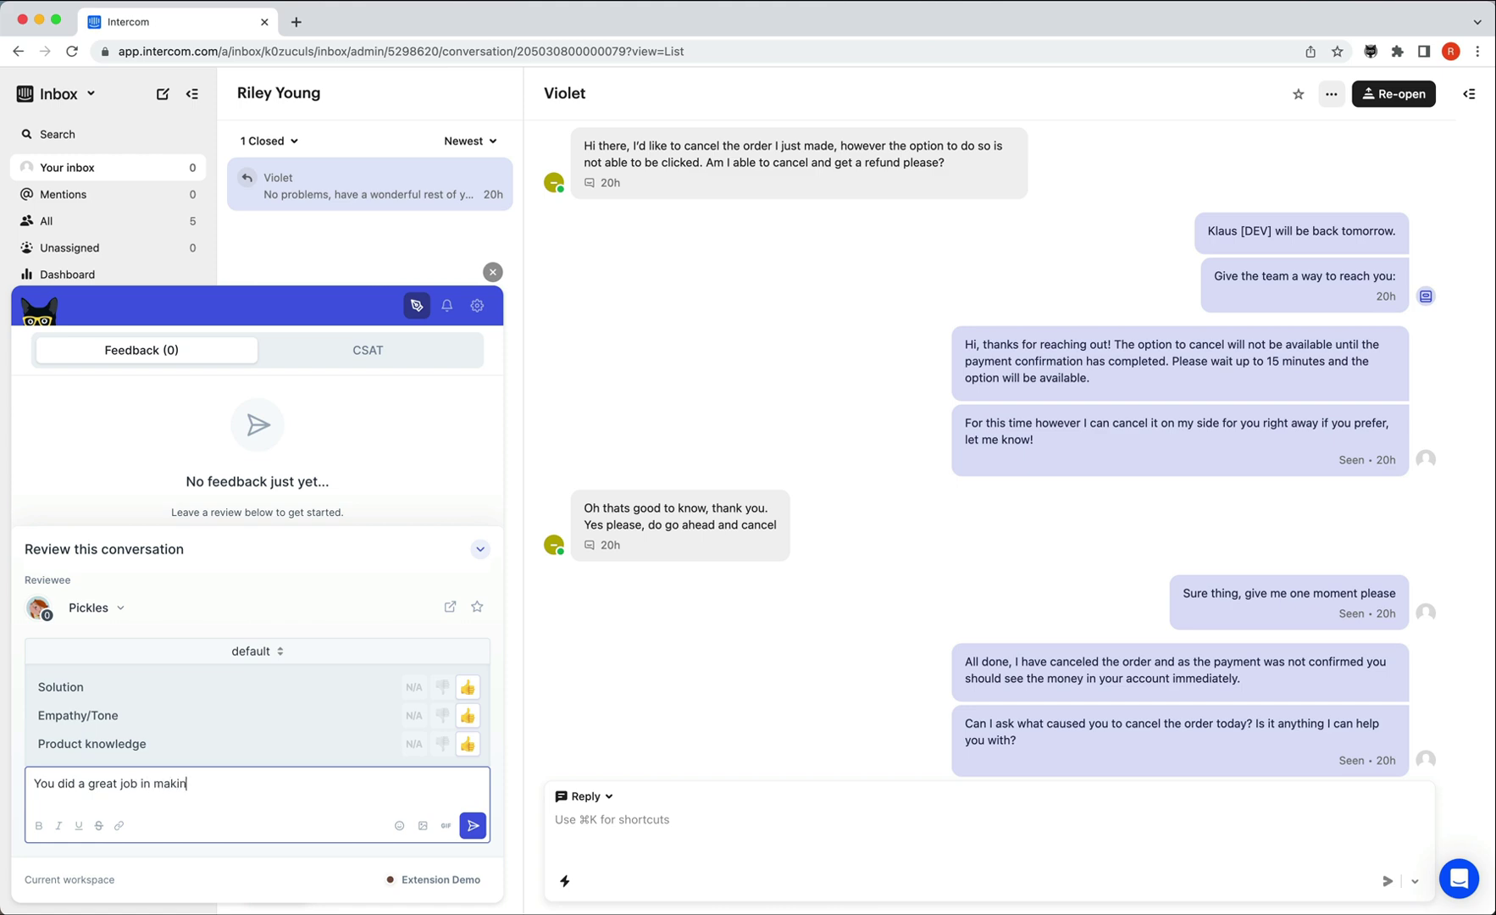
pyautogui.write('g this effortless for the customer, great work!')
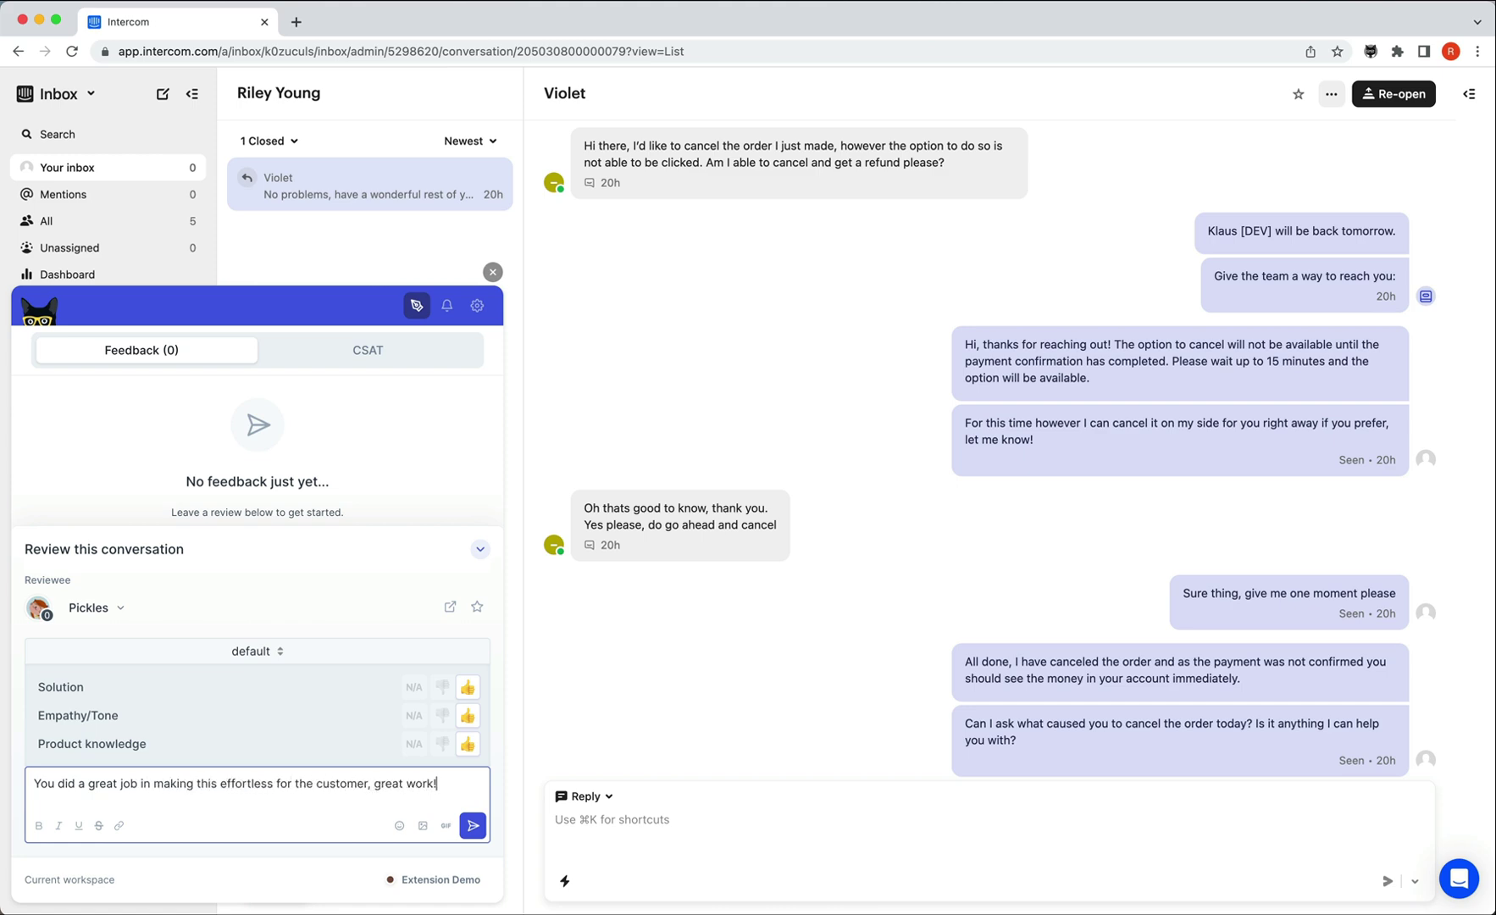
pyautogui.click(468, 825)
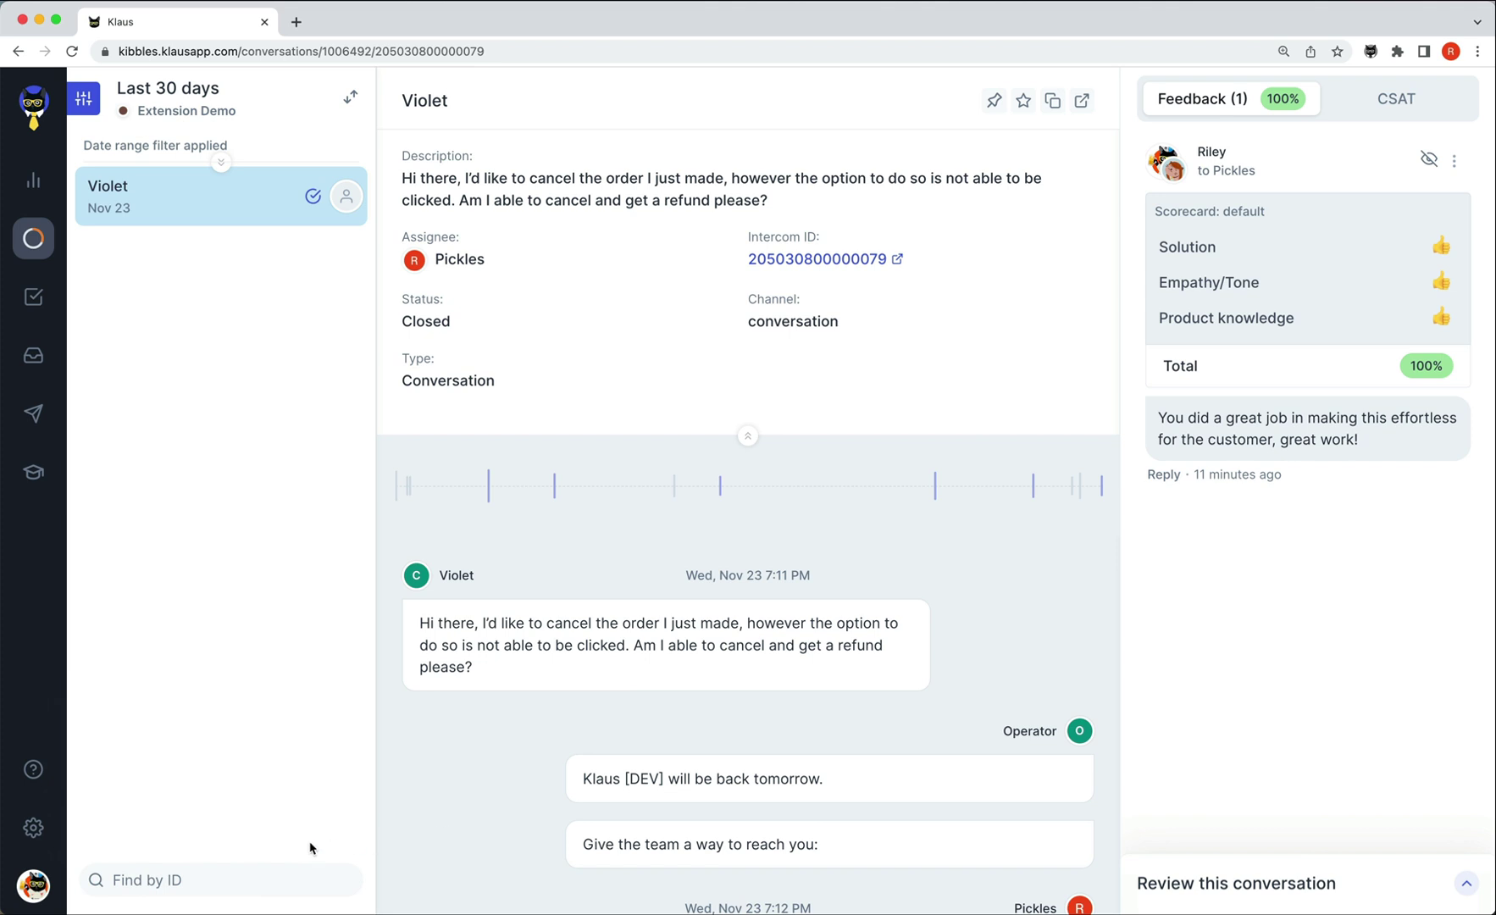
# Go to Account settings from the gear menu and view the Connections list.
pyautogui.click(32, 832)
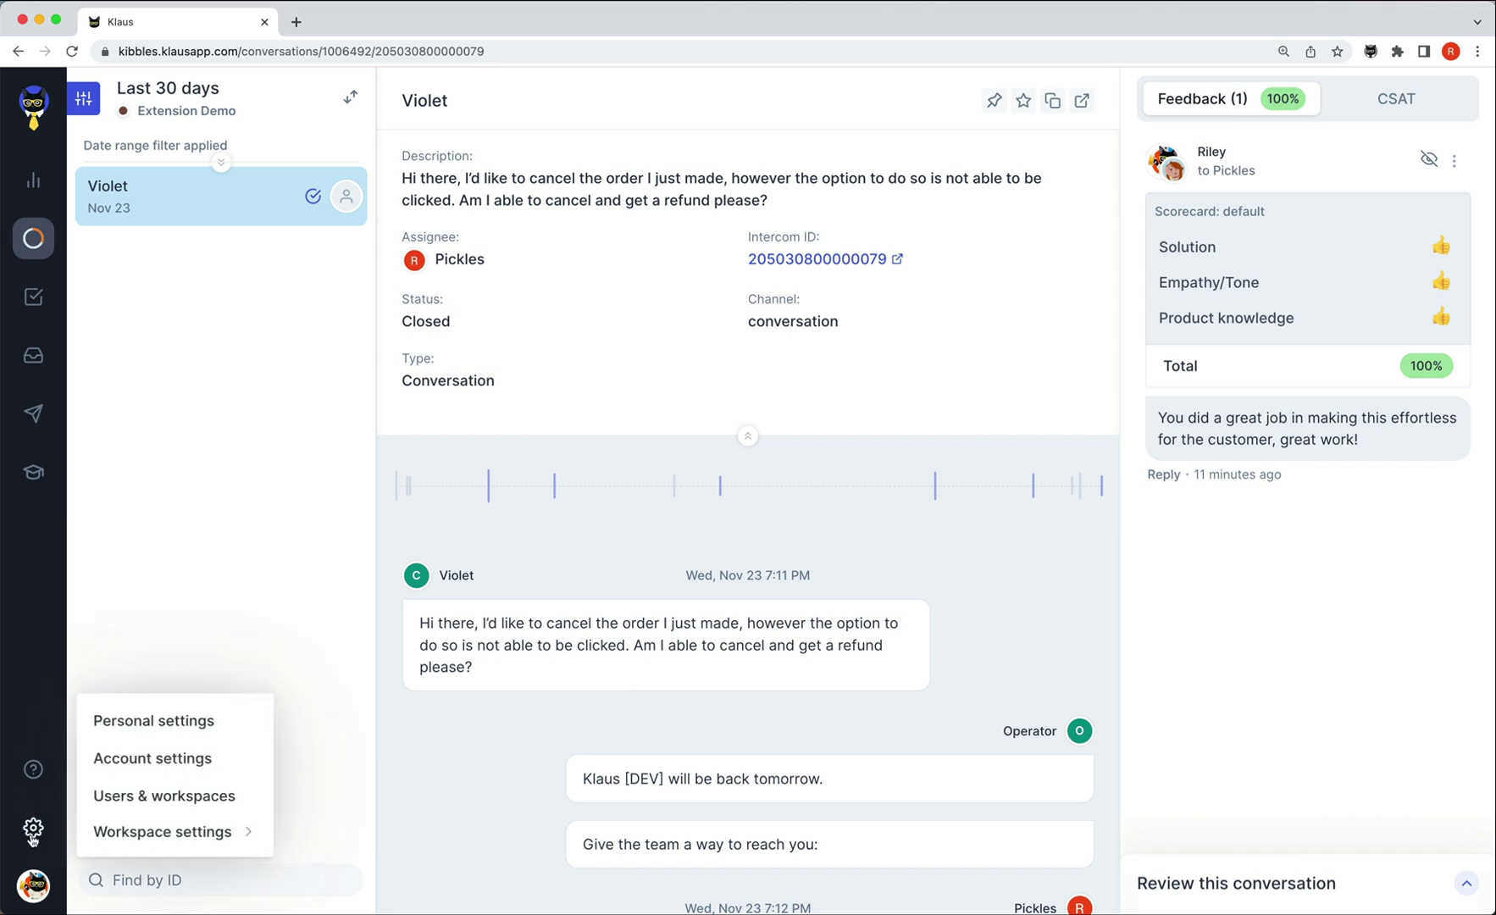
pyautogui.click(212, 762)
pyautogui.click(250, 572)
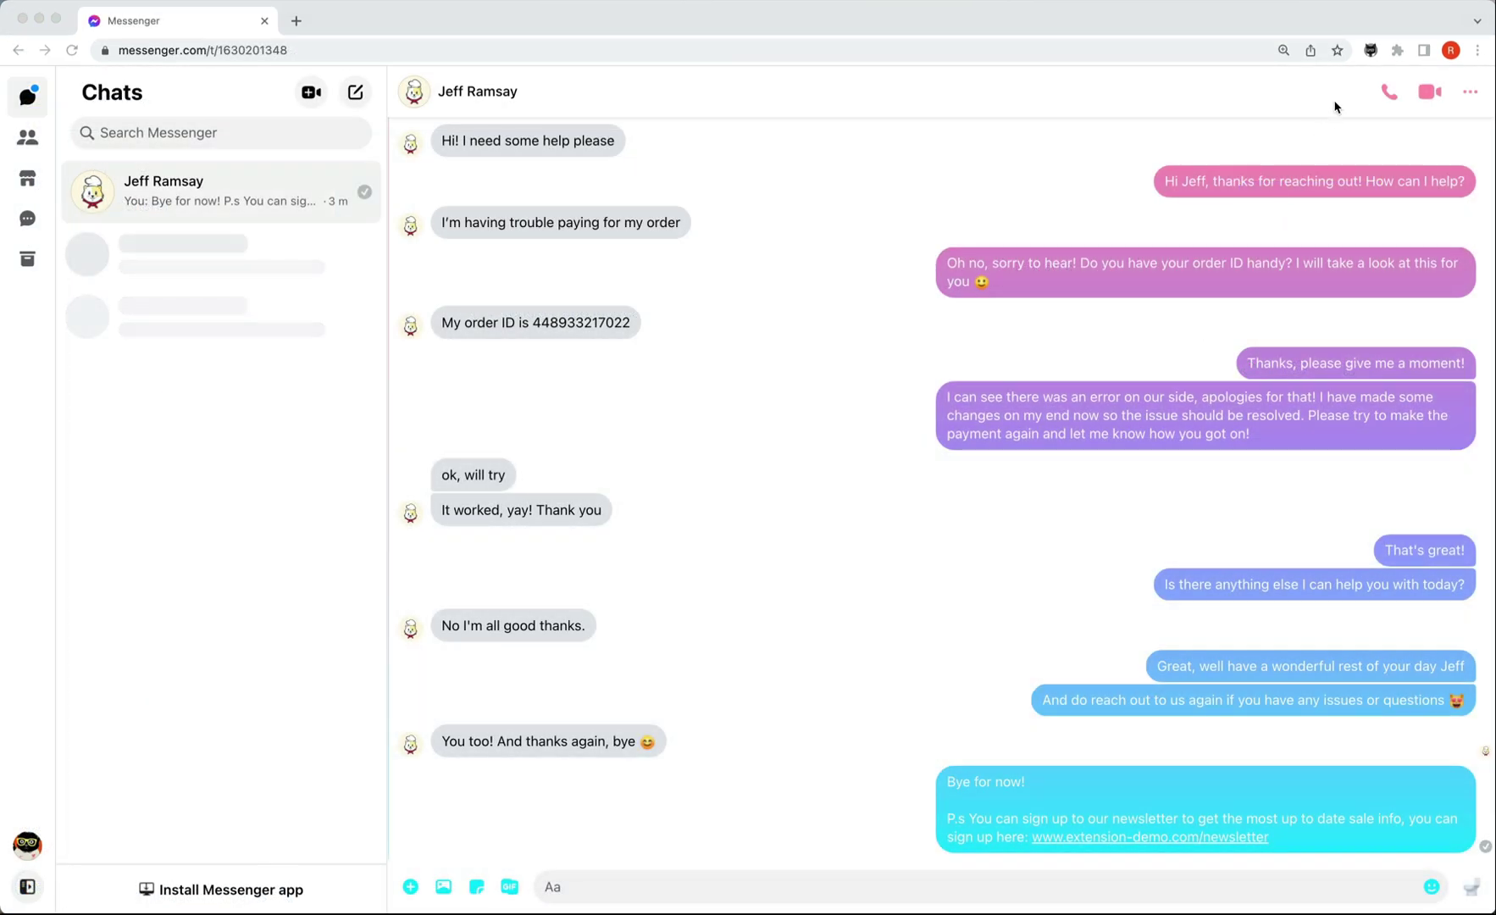
pyautogui.click(1371, 50)
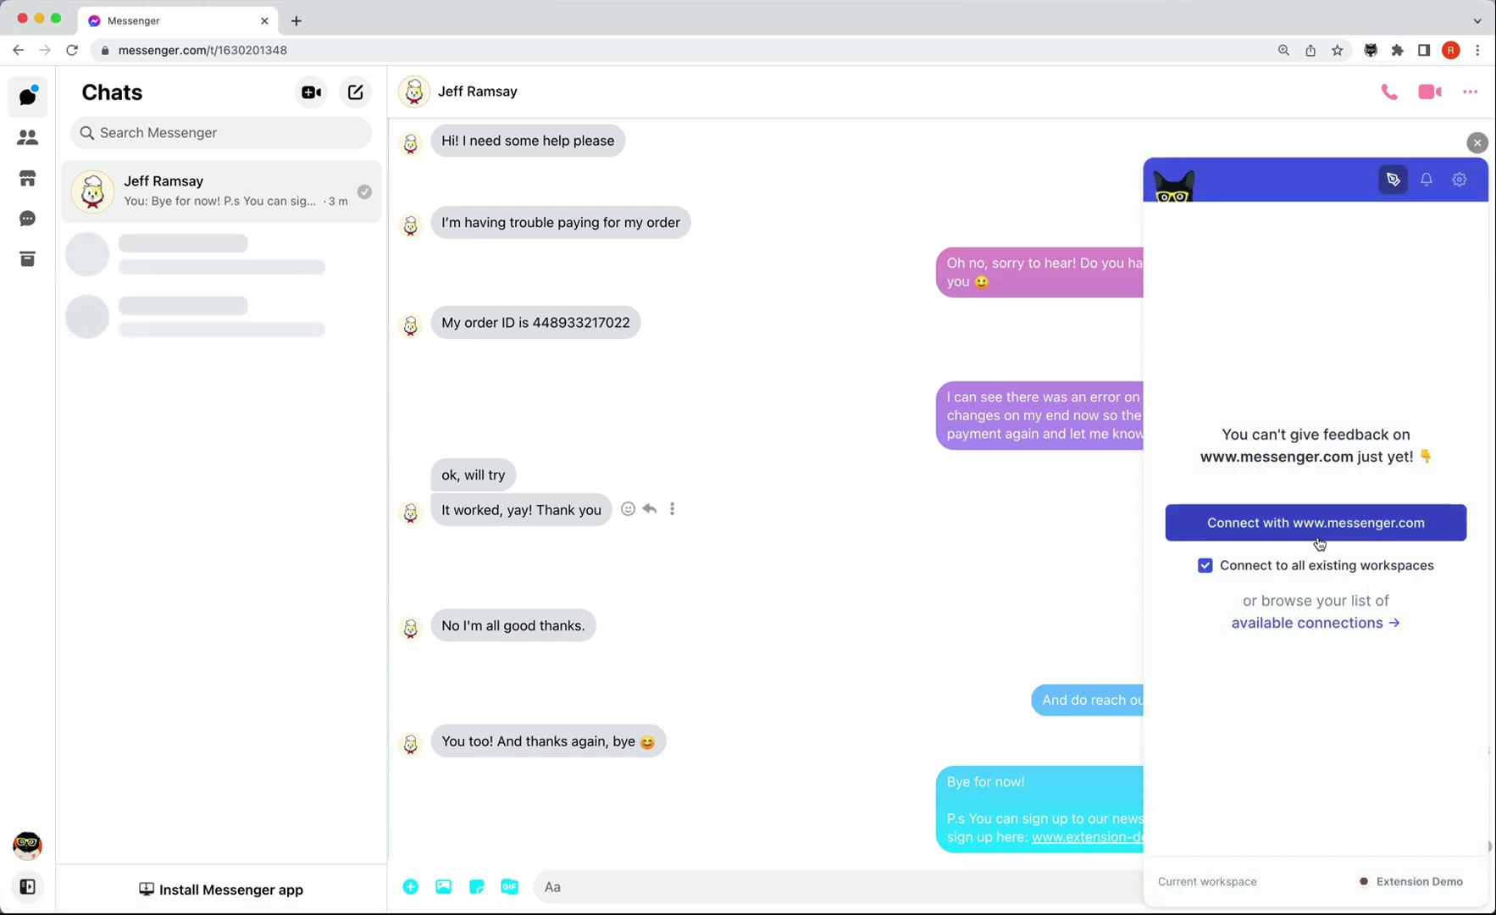
pyautogui.click(1321, 534)
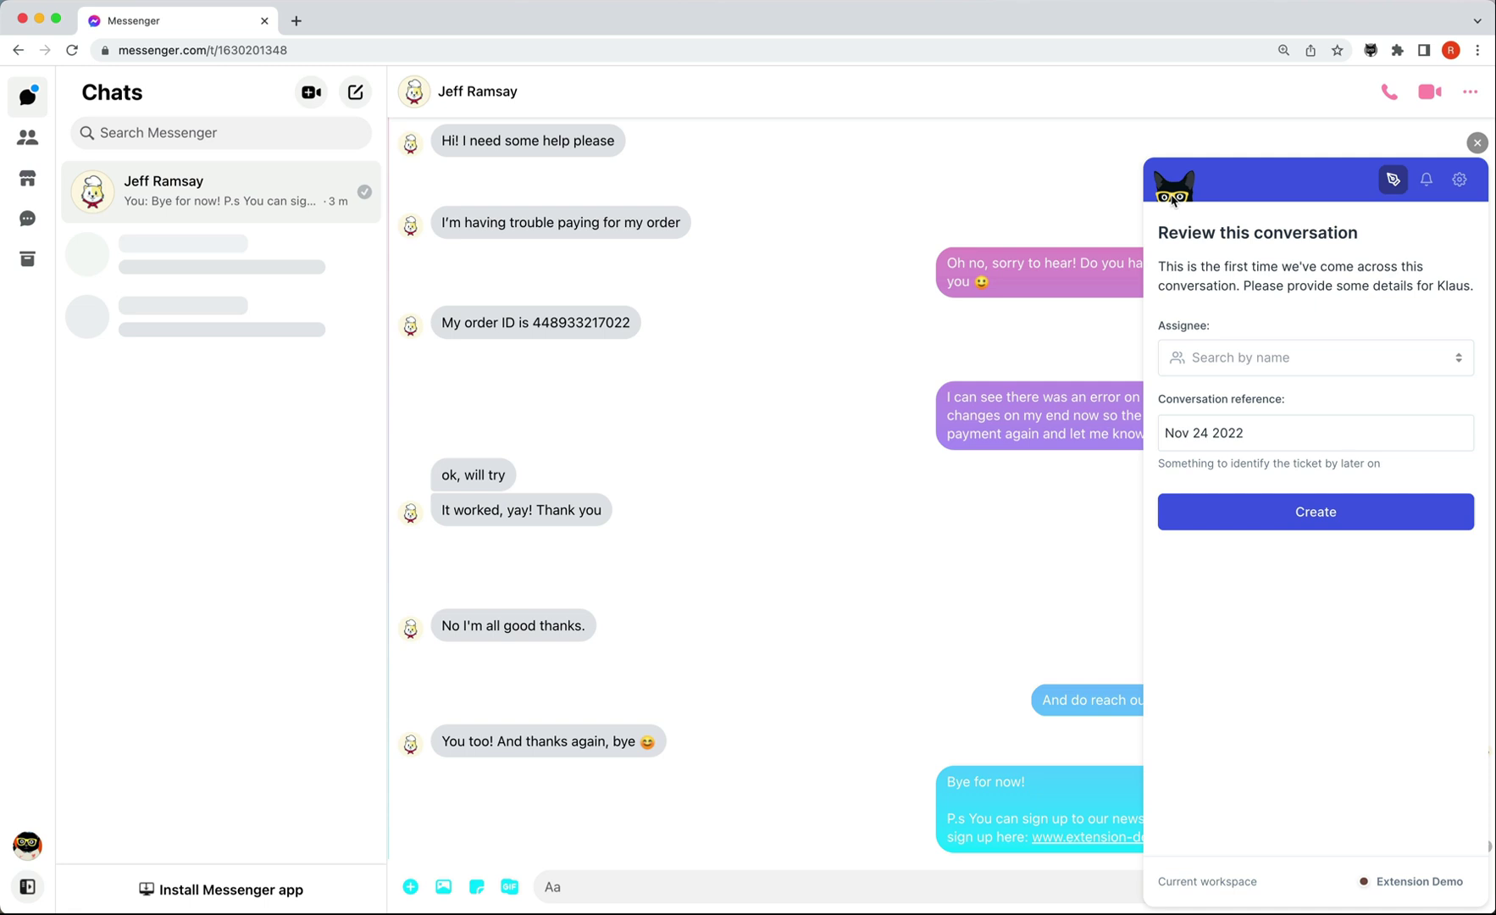
pyautogui.moveTo(1154, 161); pyautogui.dragTo(145, 223)
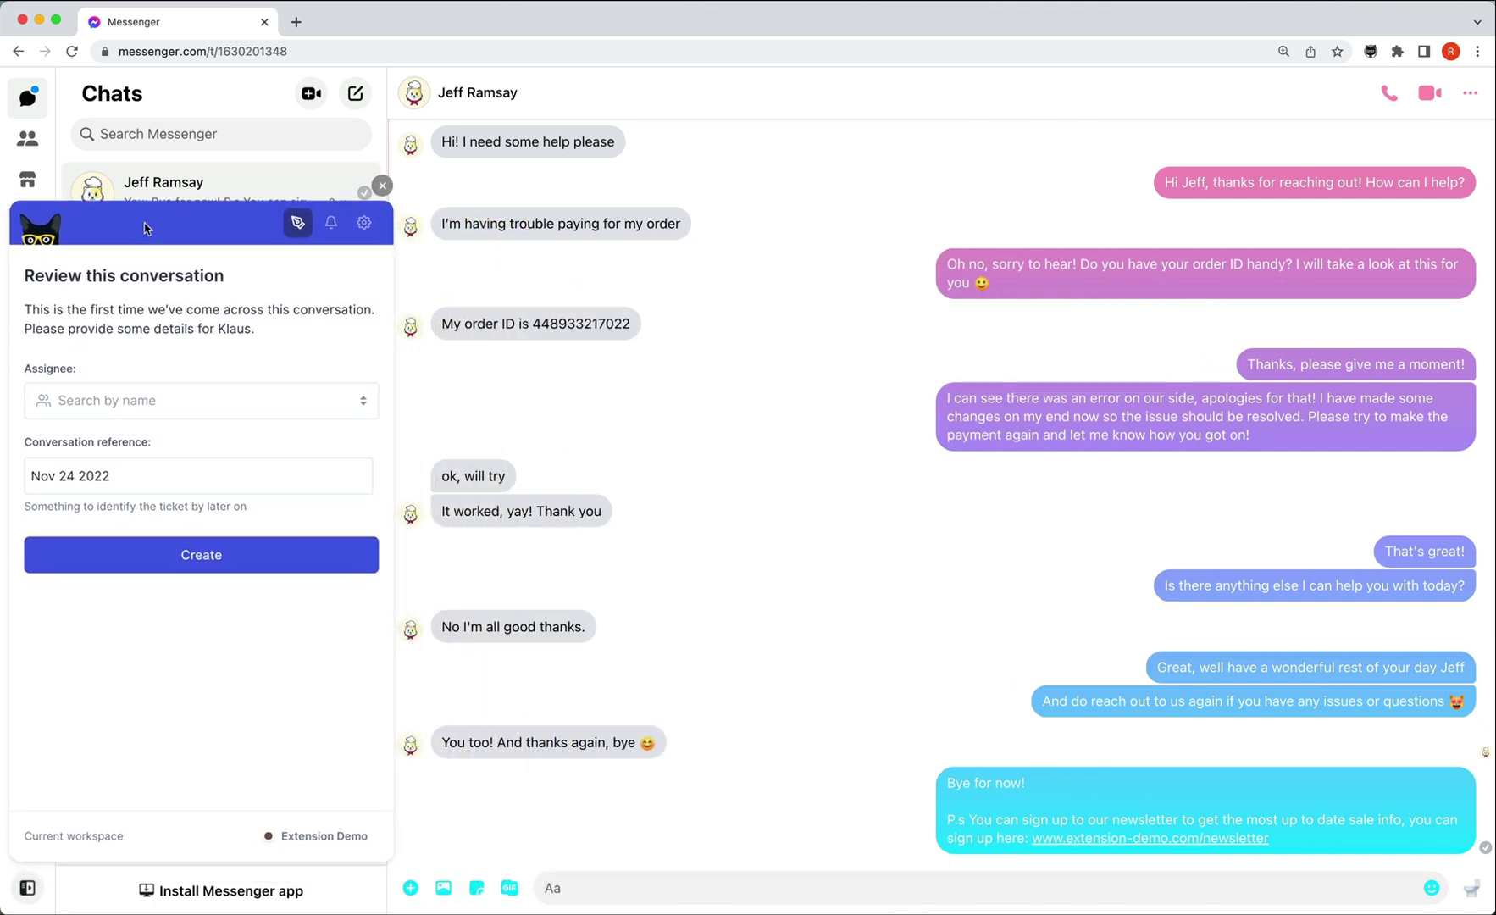
# Assign the agent, replace the reference date with 'Messenger' and the customer's name, and create it.
pyautogui.click(208, 400)
pyautogui.click(180, 447)
pyautogui.moveTo(113, 475); pyautogui.dragTo(34, 475)
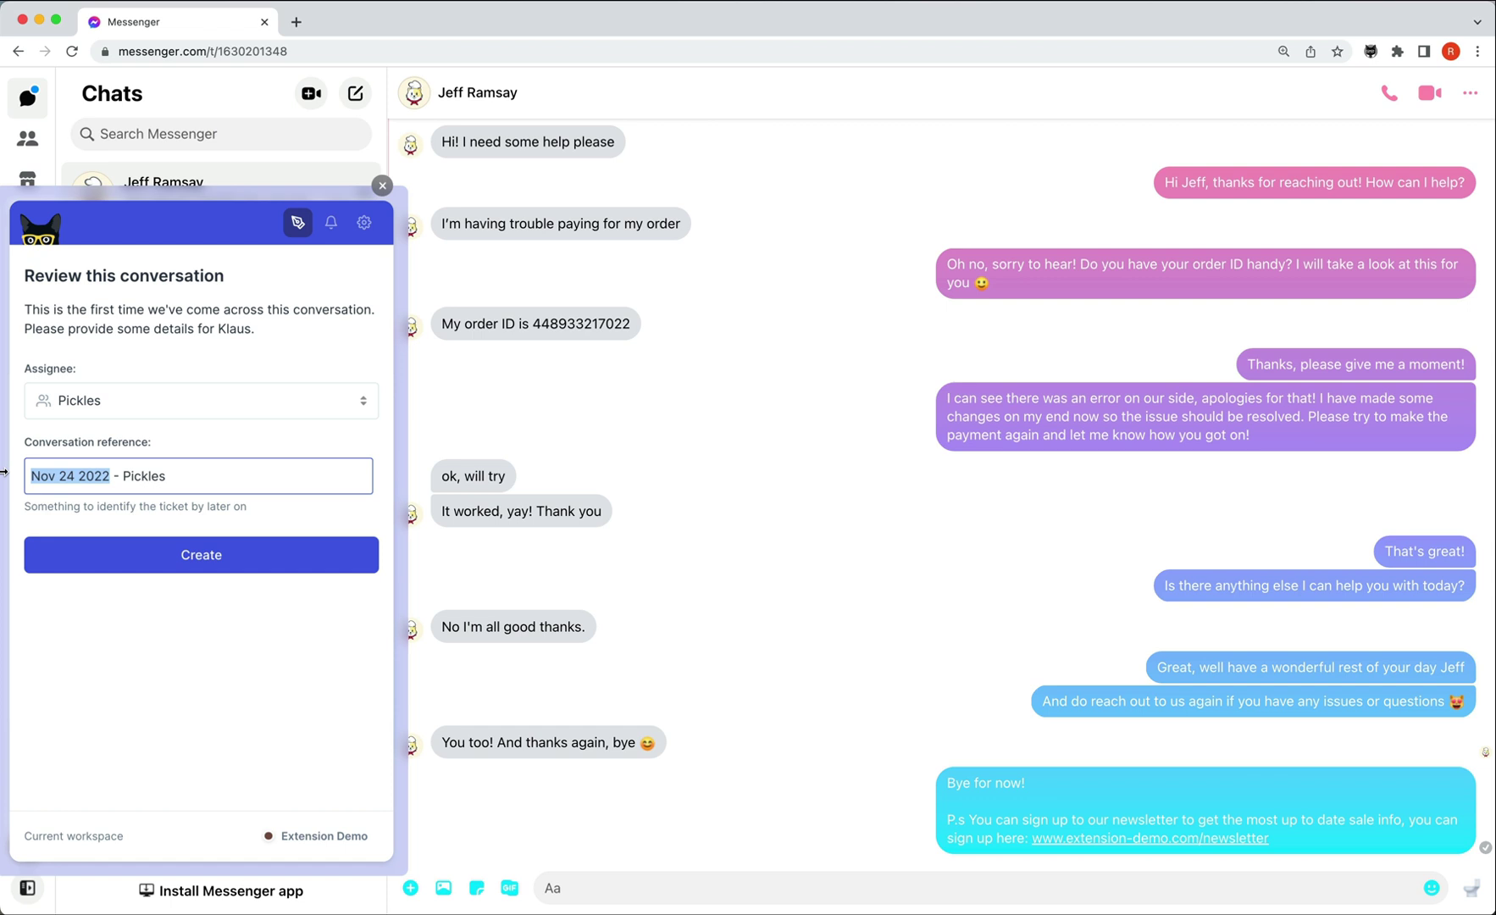
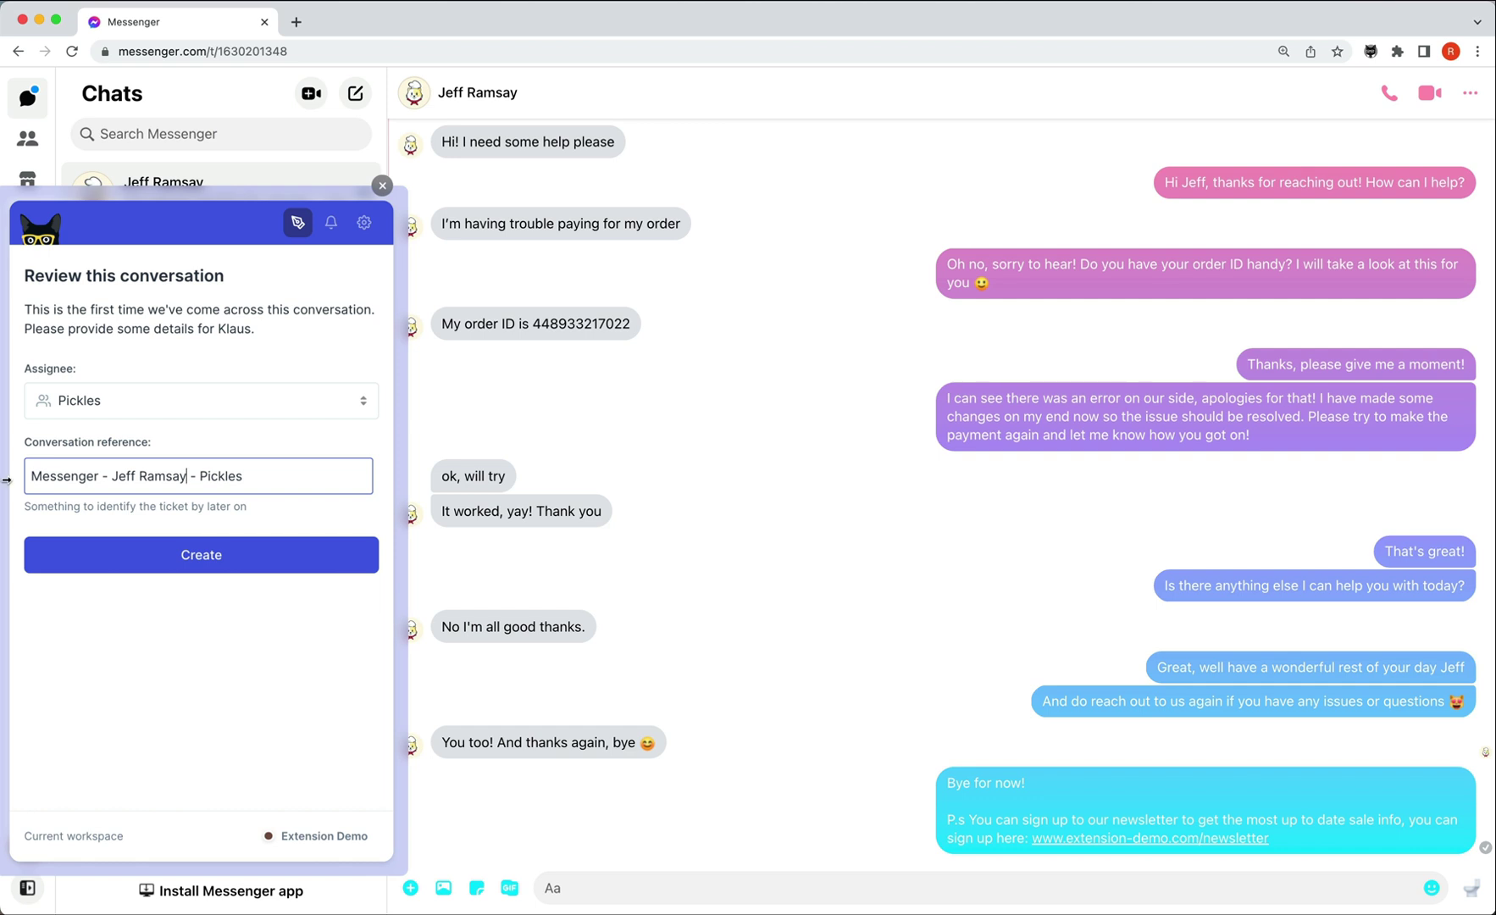
pyautogui.click(233, 558)
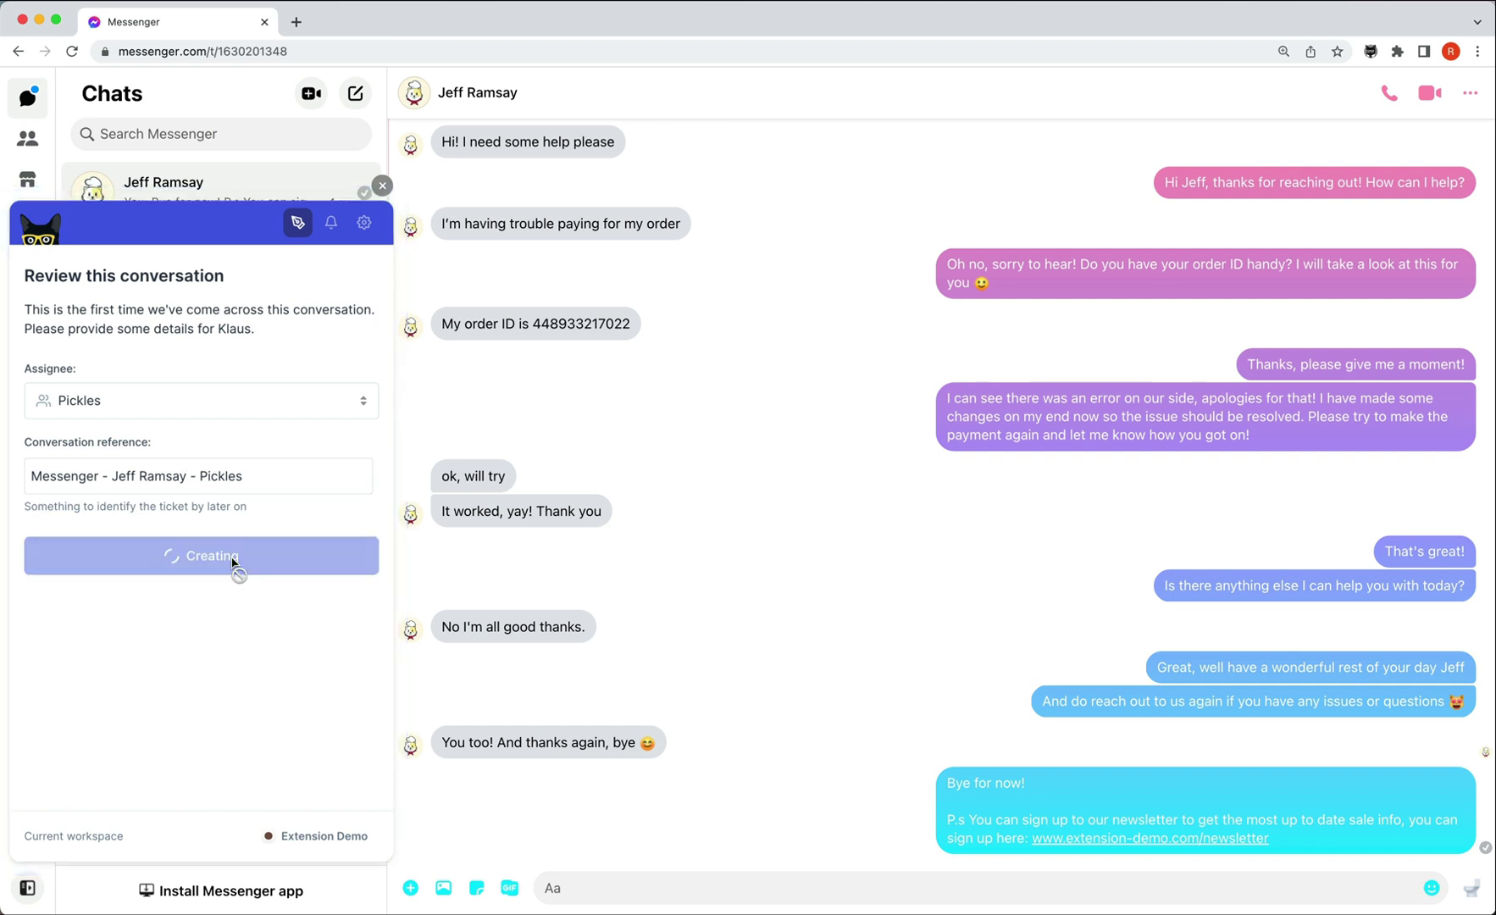
# Thumbs-up all three criteria and send the comment 'Great job! Nice to remember the newsletter link'.
pyautogui.click(353, 624)
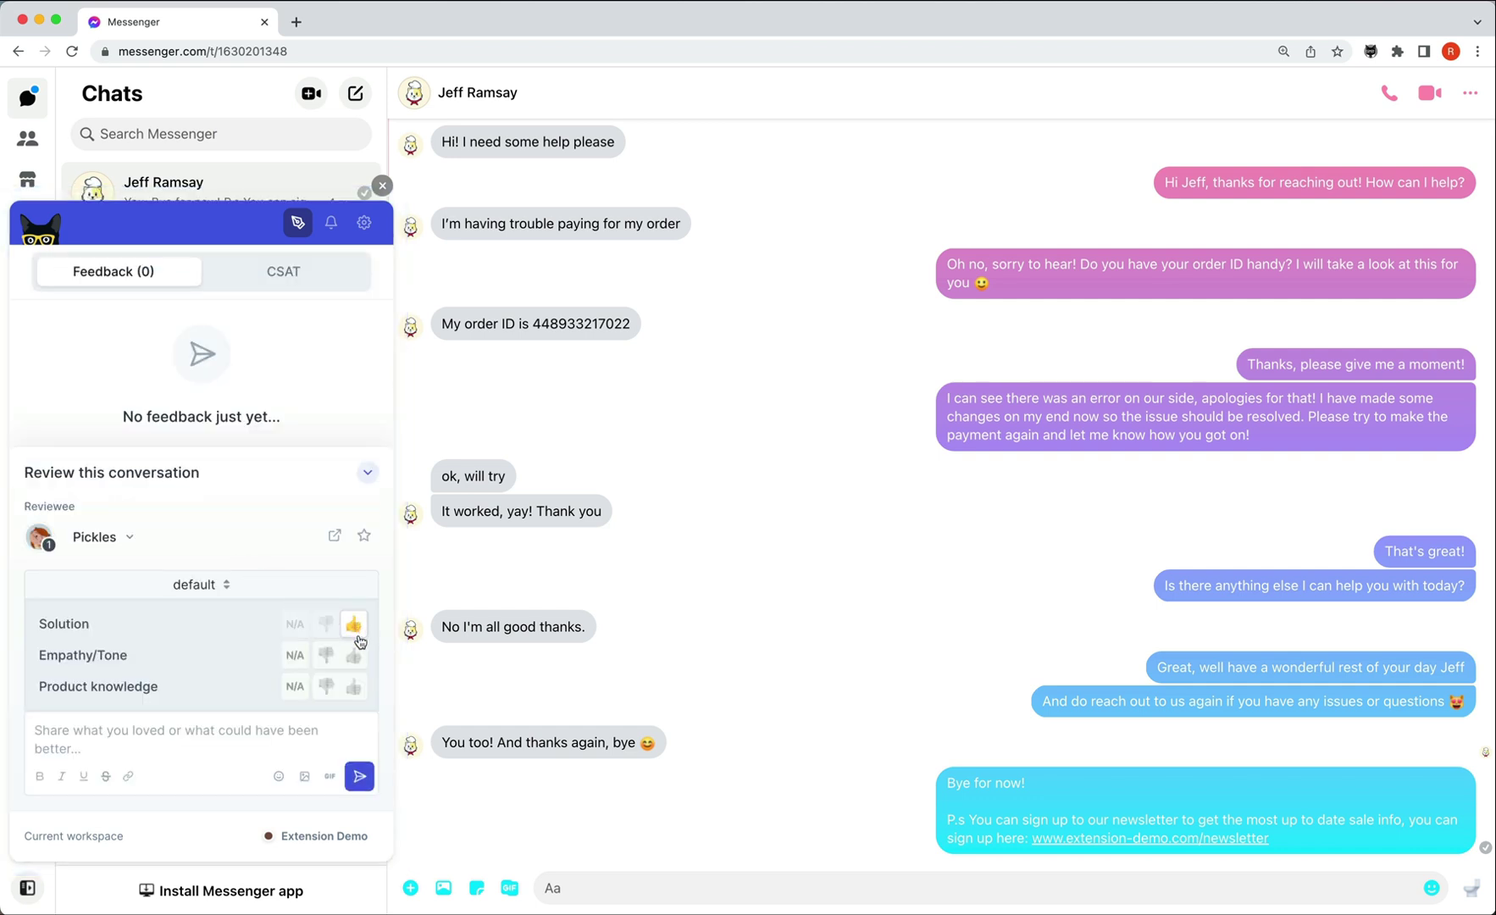
pyautogui.click(353, 655)
pyautogui.click(360, 691)
pyautogui.click(336, 727)
pyautogui.write('Great job! Nice to r')
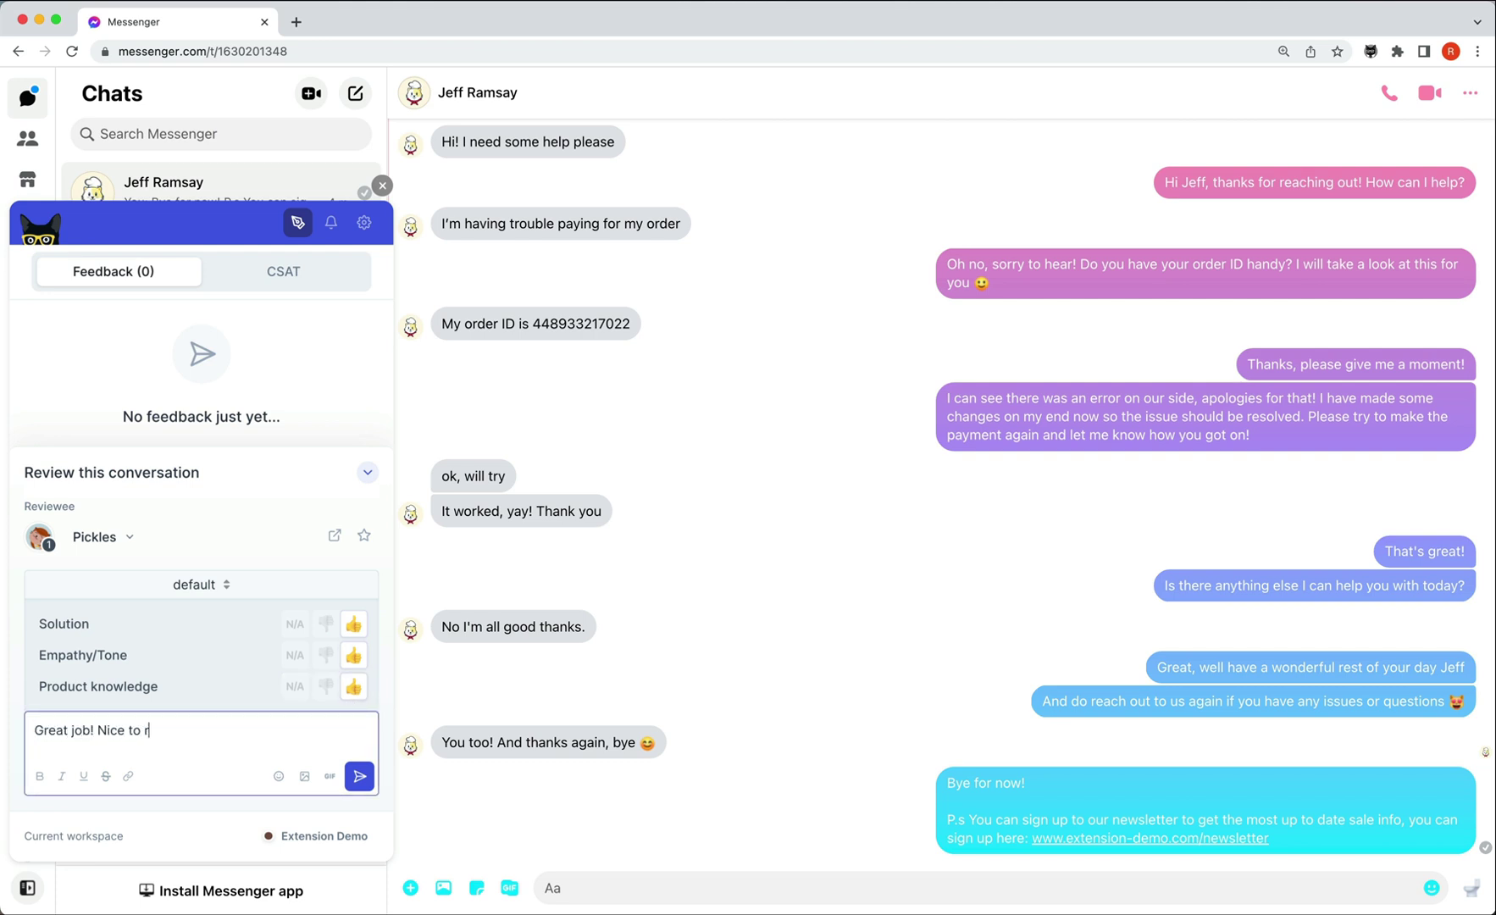
pyautogui.write('emember the newsletter link')
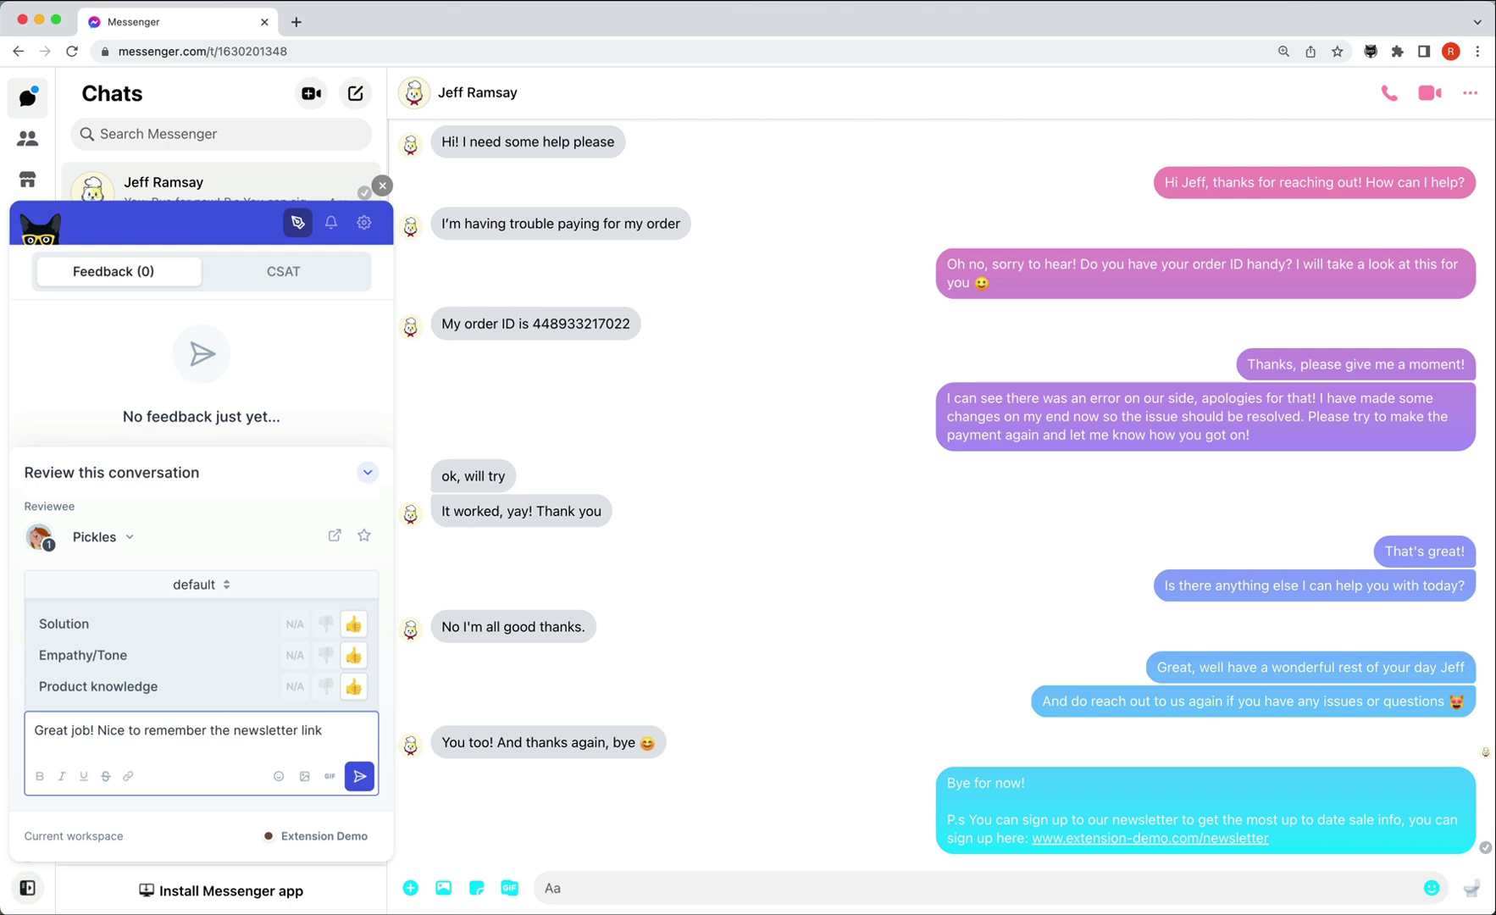
pyautogui.click(359, 776)
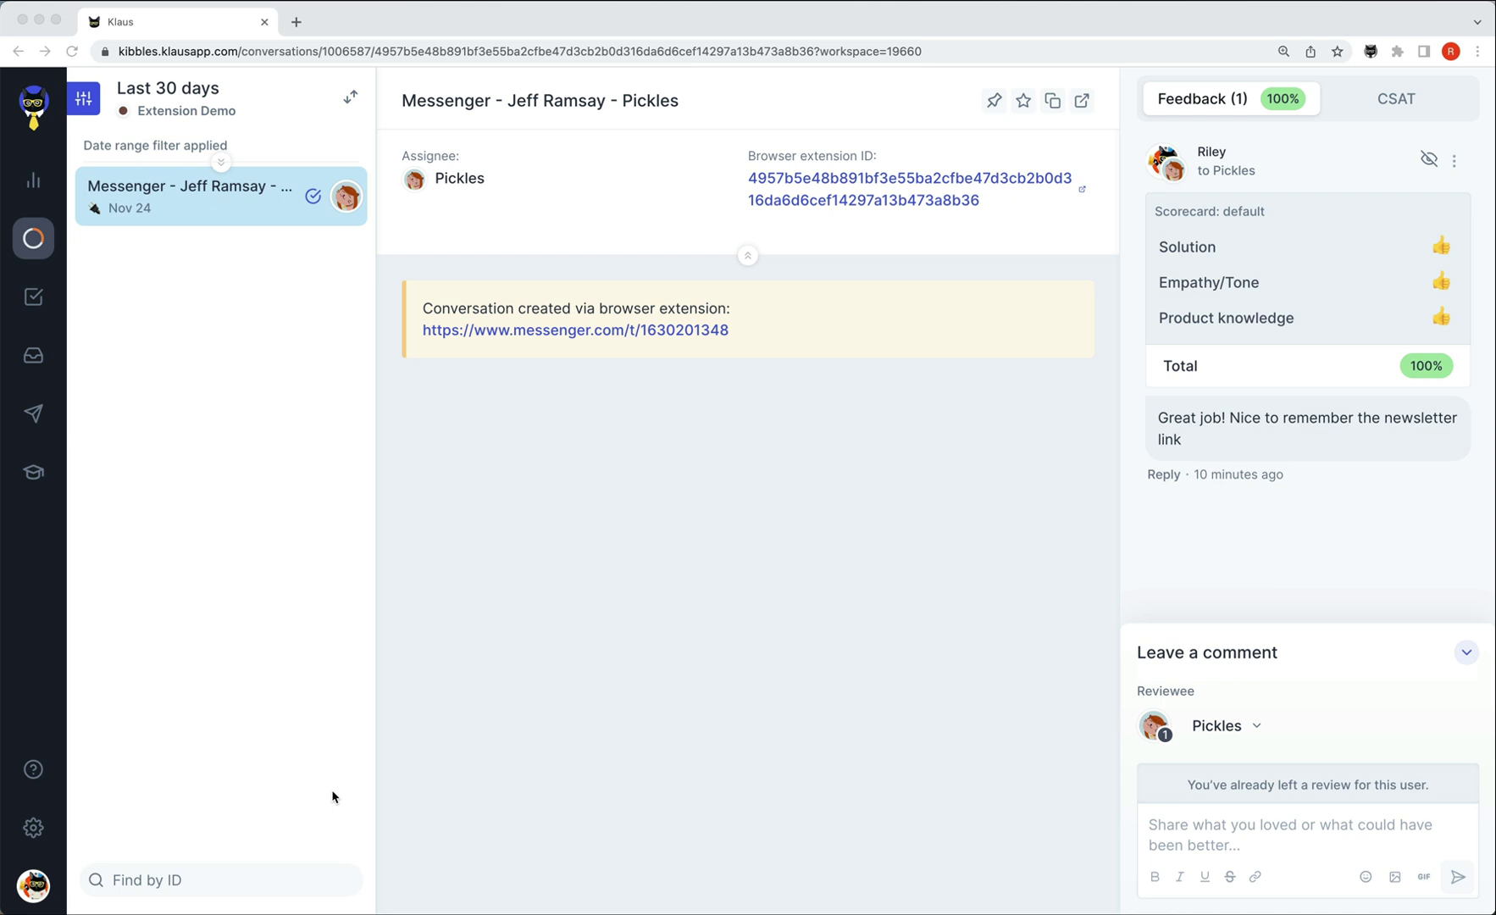
pyautogui.click(35, 835)
pyautogui.moveTo(234, 838)
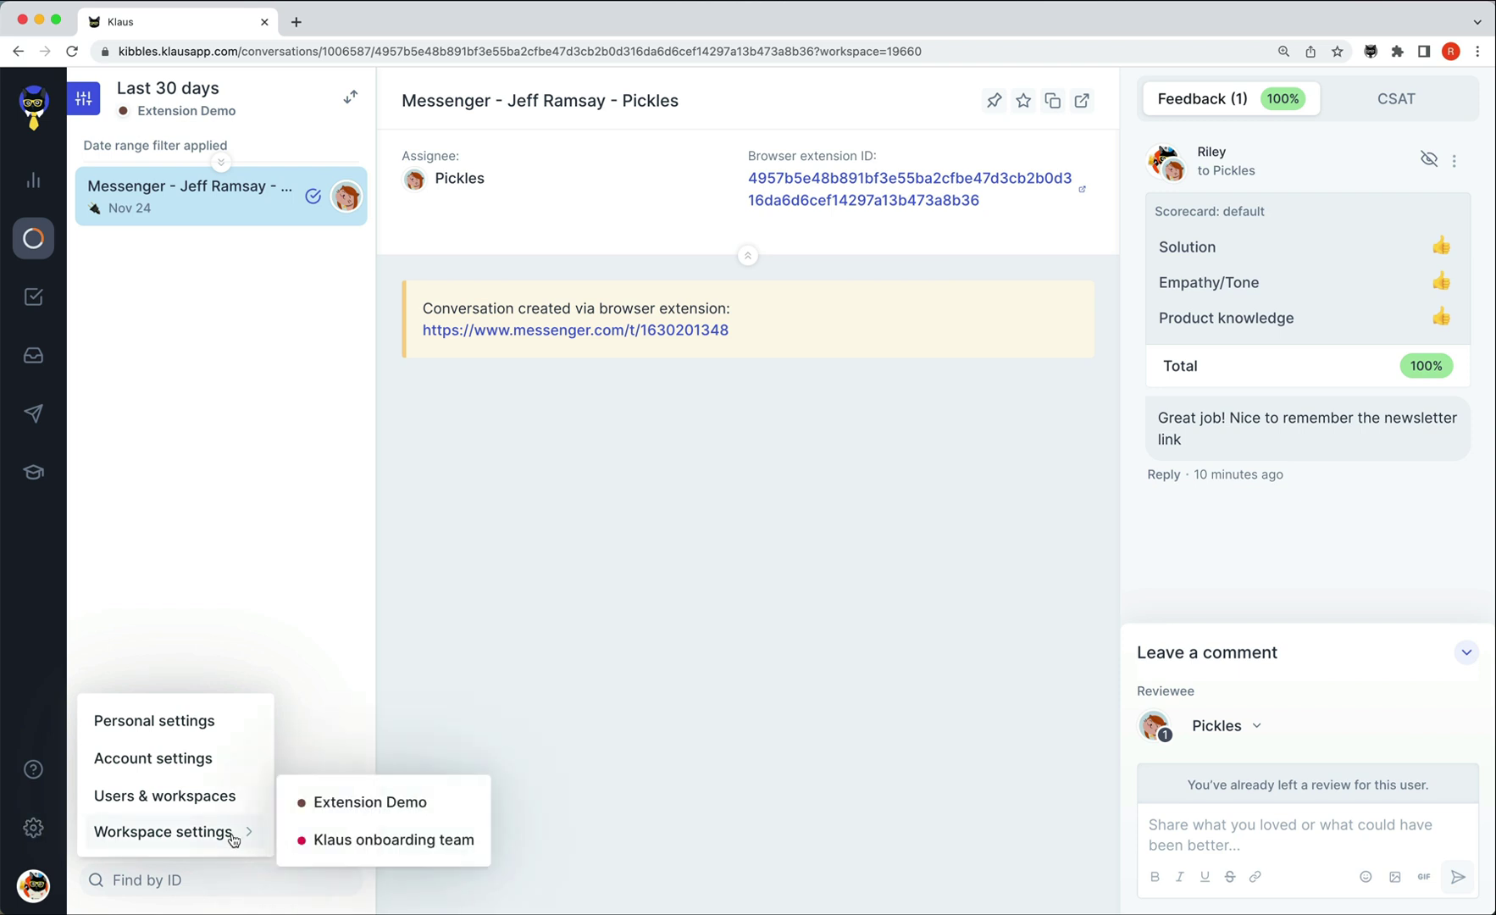
pyautogui.click(401, 842)
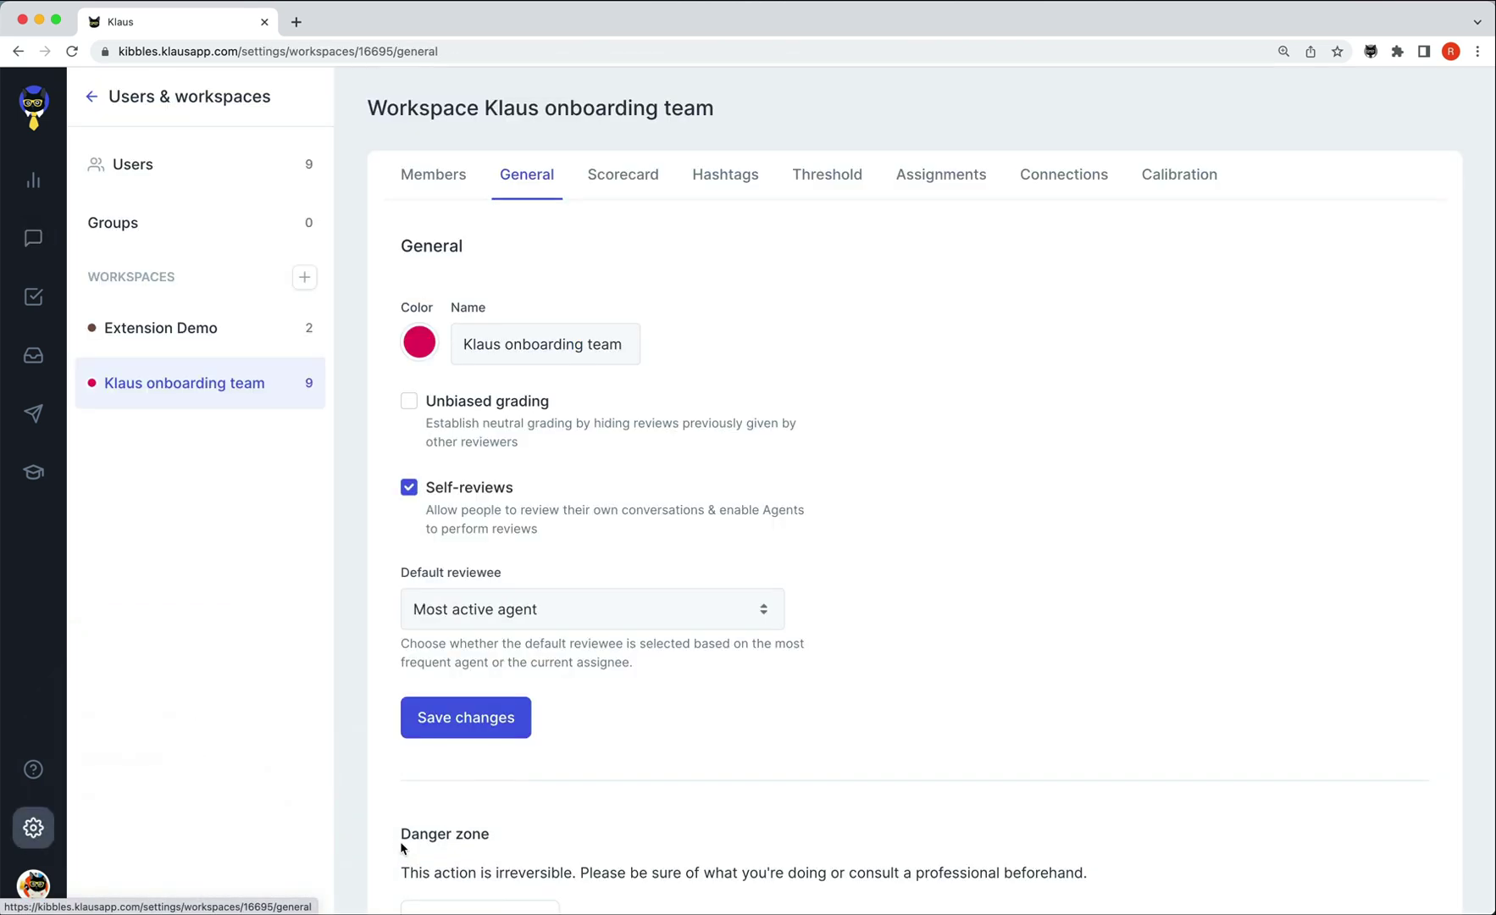
pyautogui.click(1058, 206)
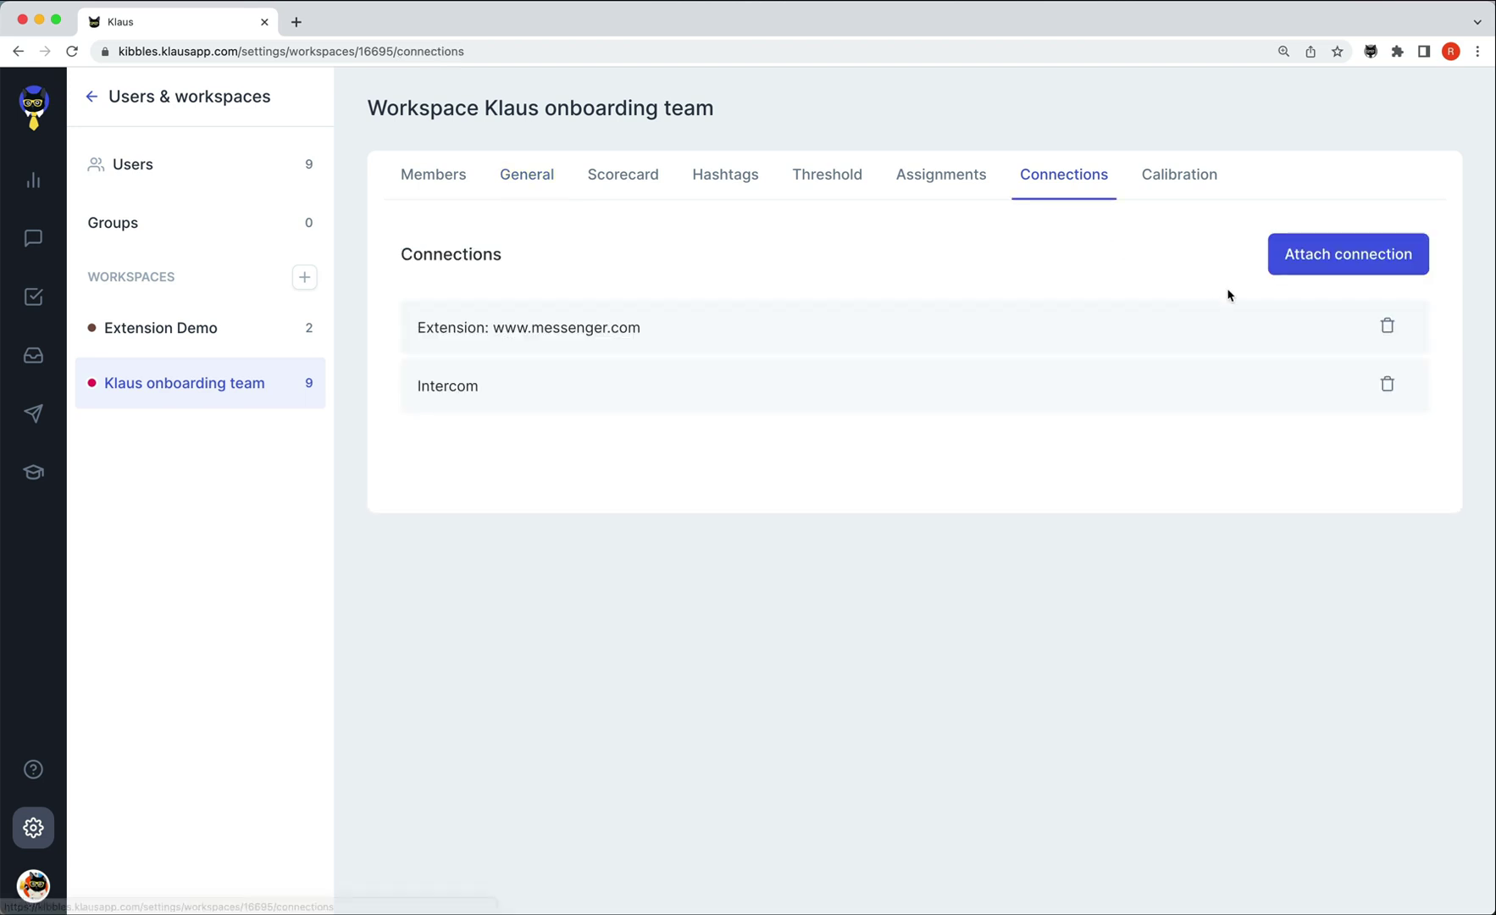
pyautogui.click(1390, 331)
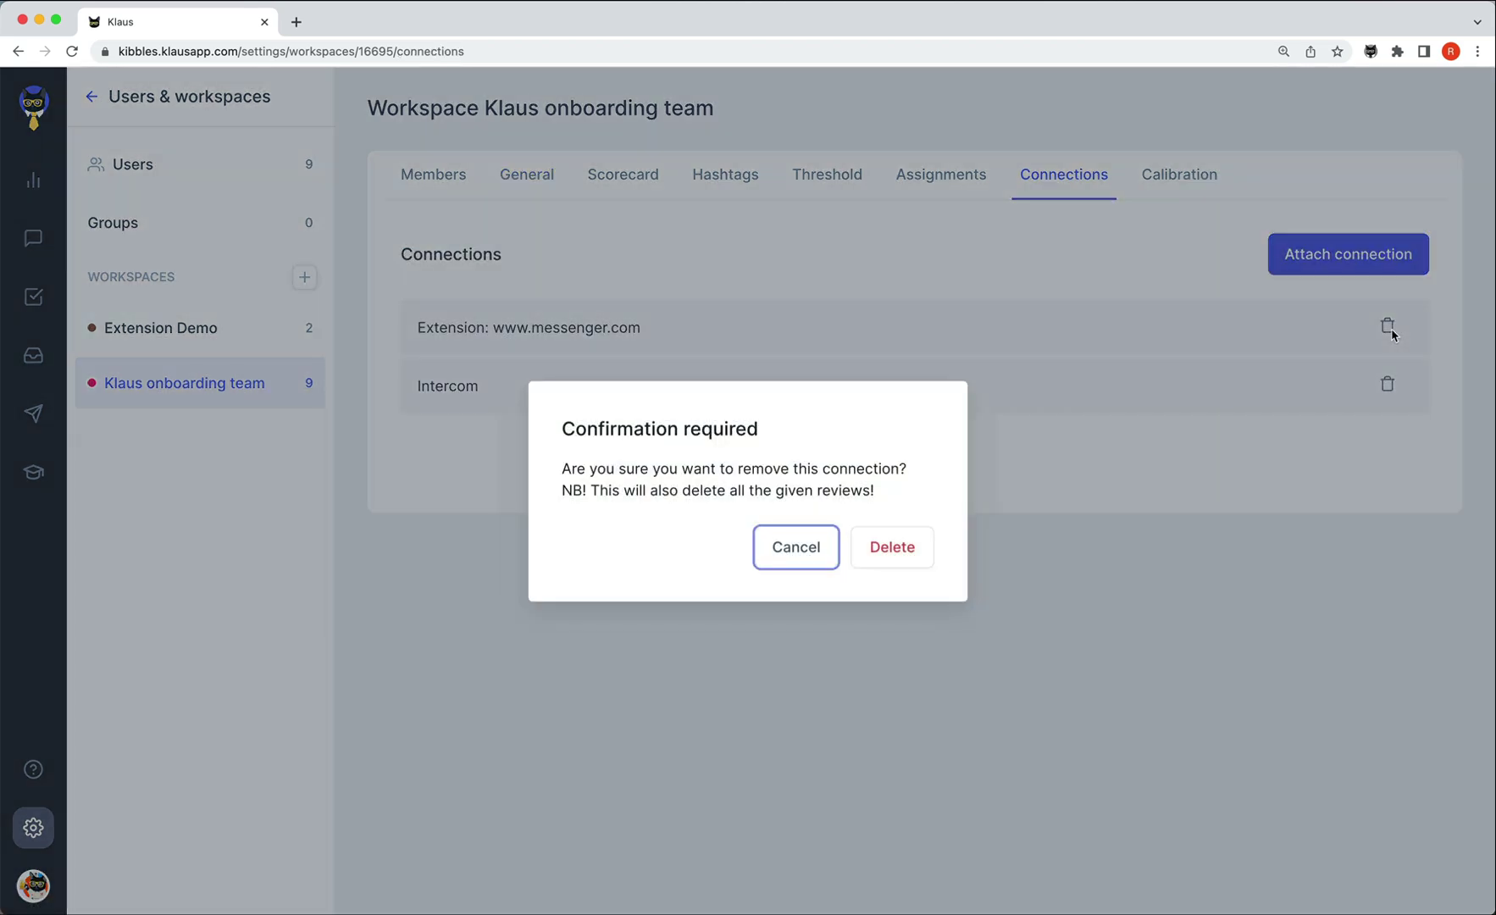
pyautogui.click(897, 563)
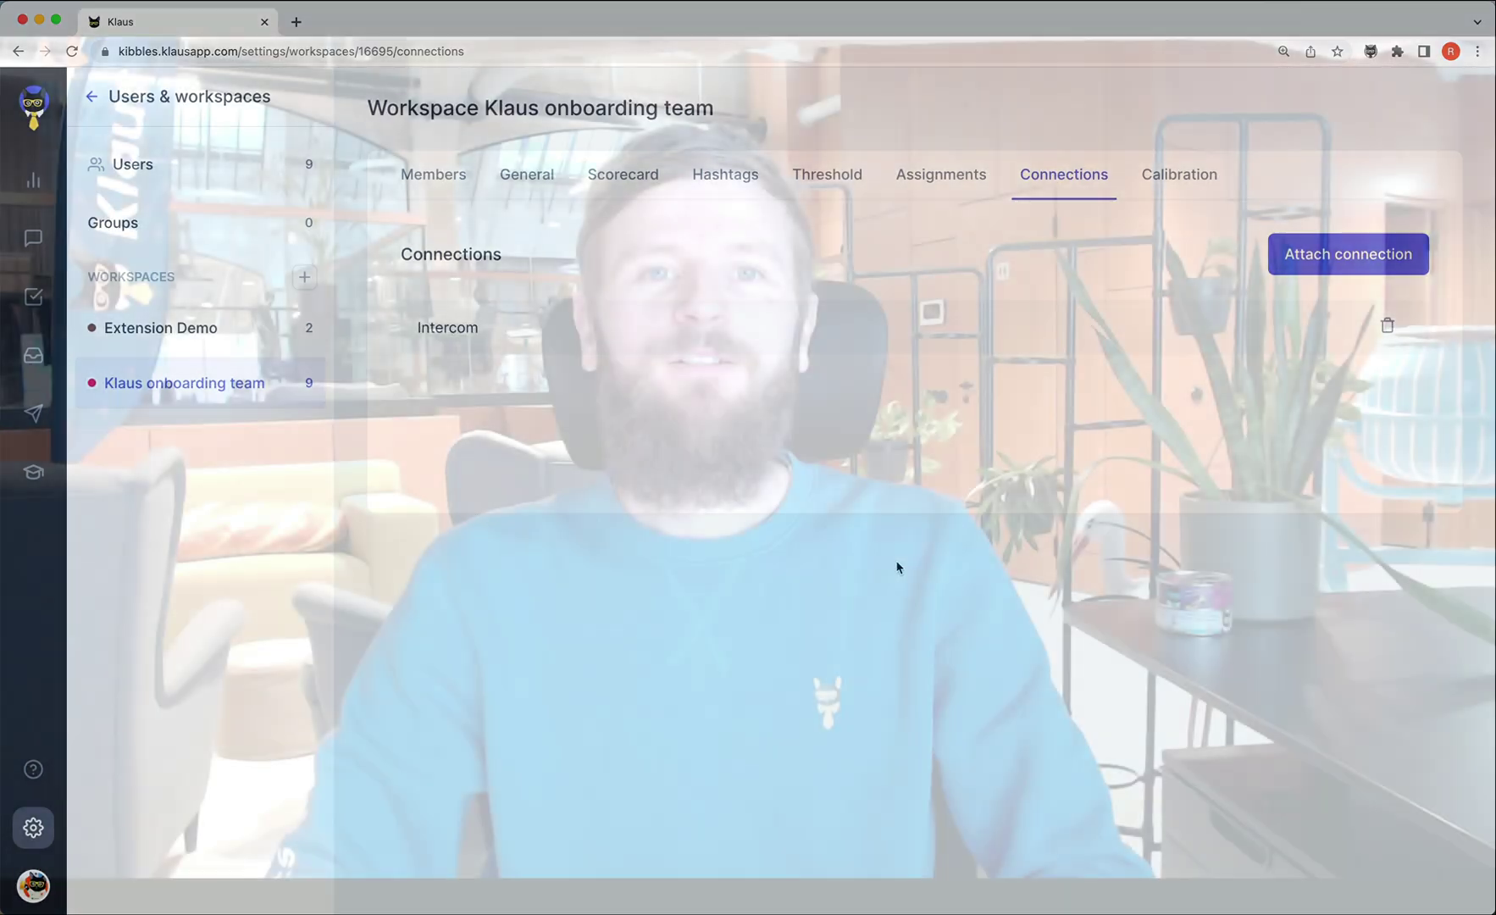